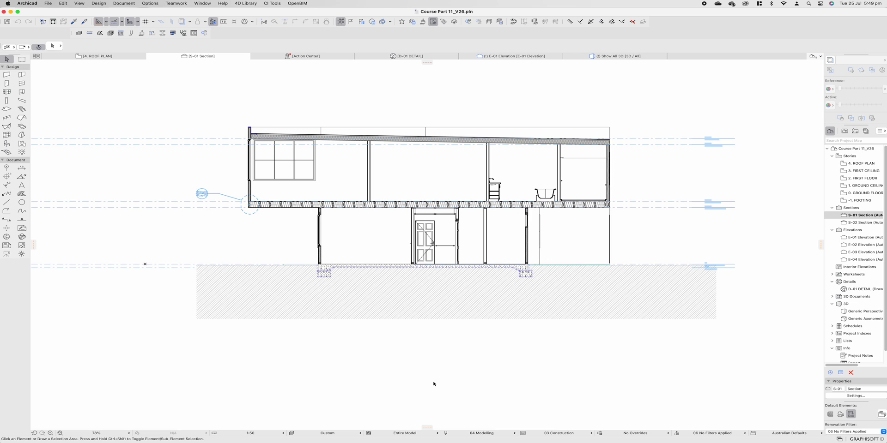
- Open the 0. GROUND FLOOR view from the Sketch Plans folder of the view map
{"action": "left_click", "coordinate": [854, 131]}
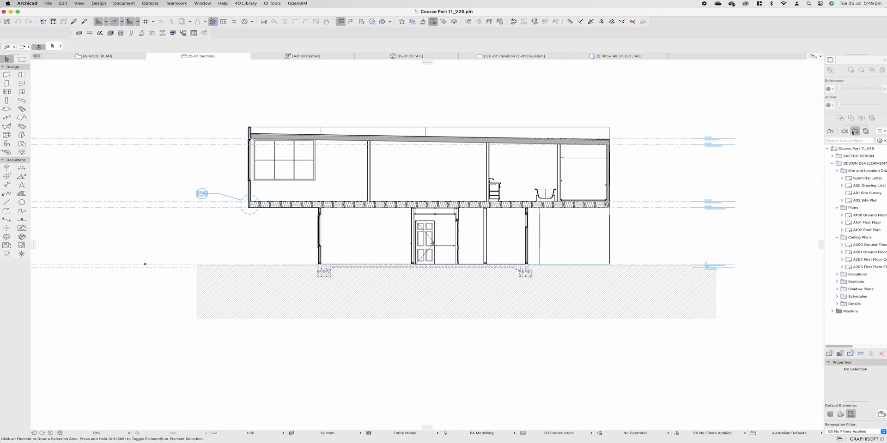
{"action": "left_click", "coordinate": [845, 131]}
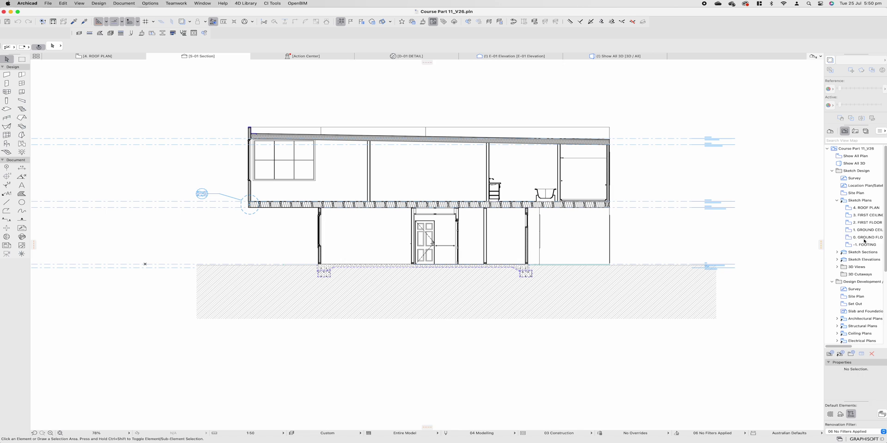
{"action": "double_click", "coordinate": [864, 237]}
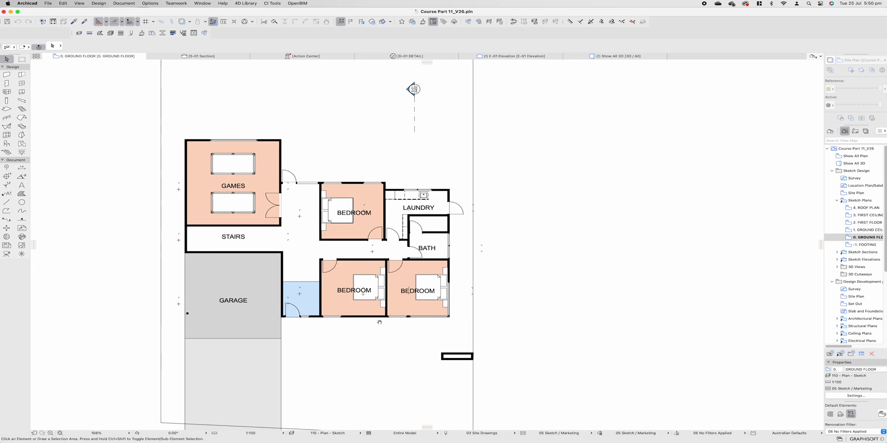
{"action": "scroll", "coordinate": [380, 323], "scroll_direction": "up", "scroll_amount": 3}
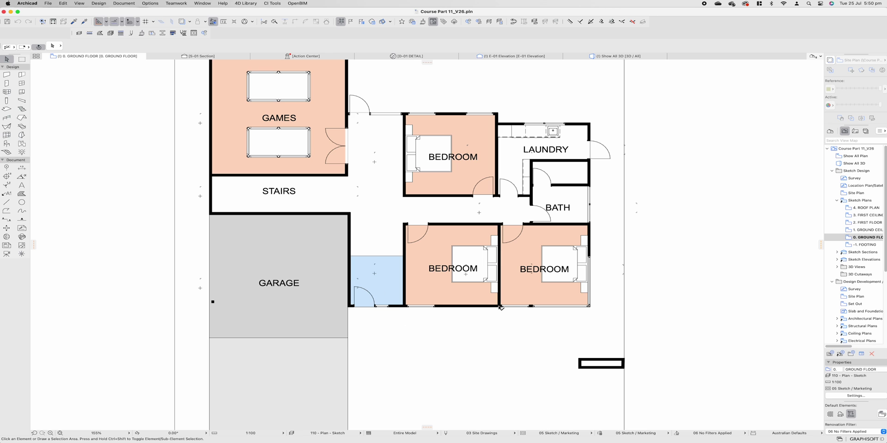
{"action": "scroll", "coordinate": [450, 268], "scroll_direction": "down", "scroll_amount": 3}
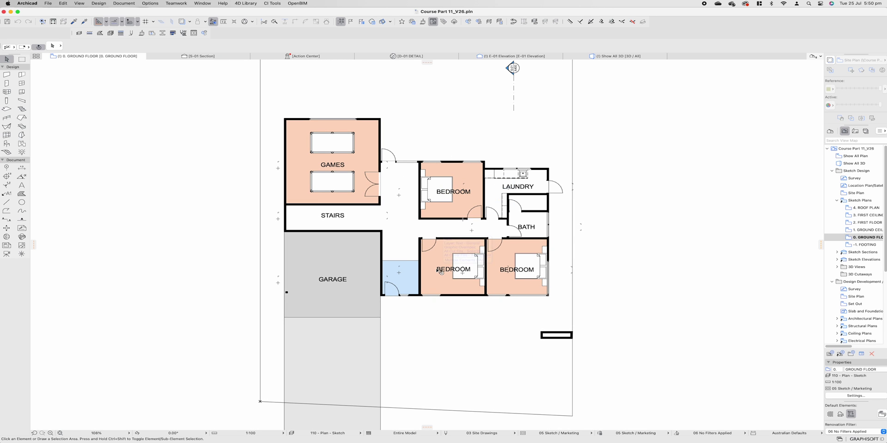
{"action": "scroll", "coordinate": [425, 286], "scroll_direction": "up", "scroll_amount": 2}
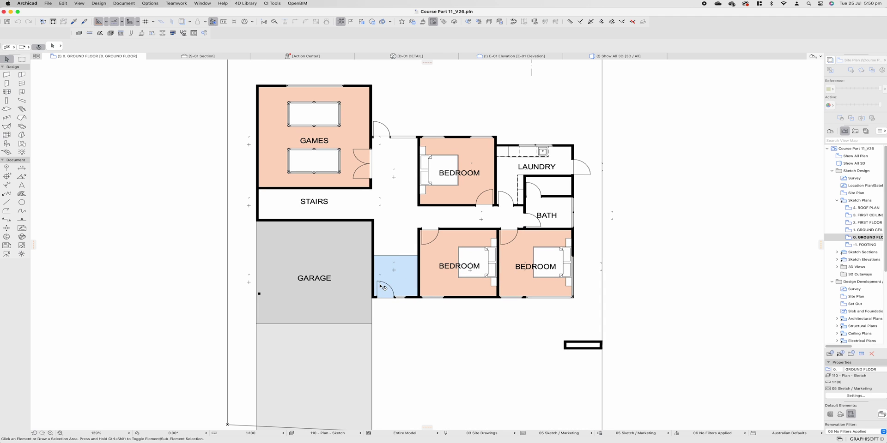
- Open the settings of the entry door beside the garage and show its classification and properties
{"action": "left_click", "coordinate": [379, 284]}
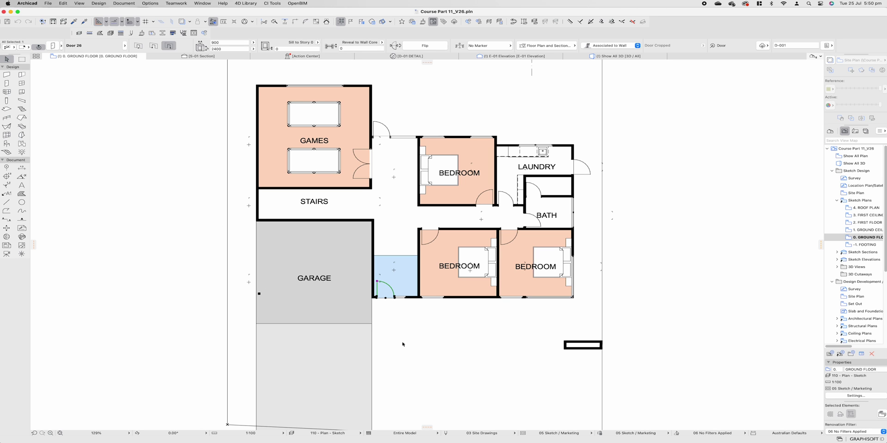
{"action": "double_click", "coordinate": [376, 303]}
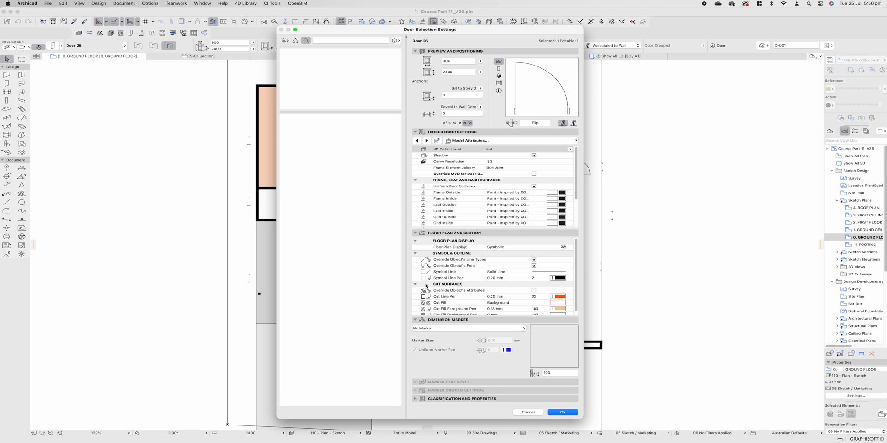
{"action": "scroll", "coordinate": [462, 279], "scroll_direction": "down", "scroll_amount": 1}
{"action": "left_click", "coordinate": [447, 319]}
{"action": "left_click", "coordinate": [460, 344]}
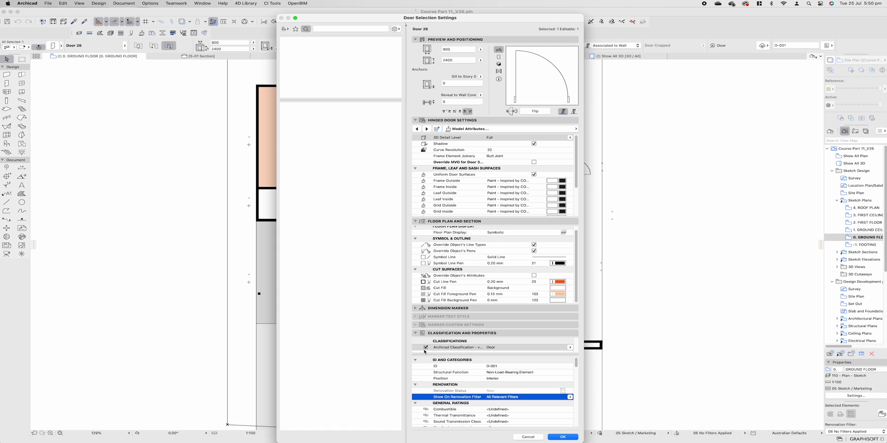
- Check the available element classifications for the entry door, keeping Door as its classification
{"action": "left_click", "coordinate": [569, 347]}
{"action": "left_click", "coordinate": [601, 382]}
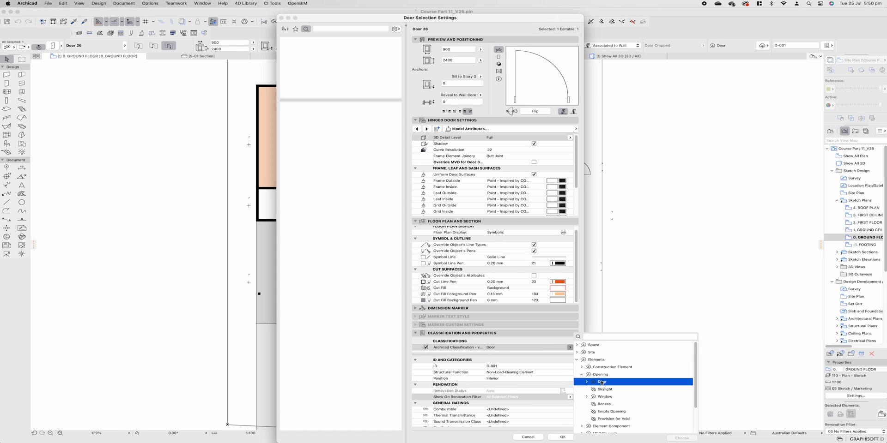
{"action": "left_click", "coordinate": [557, 397]}
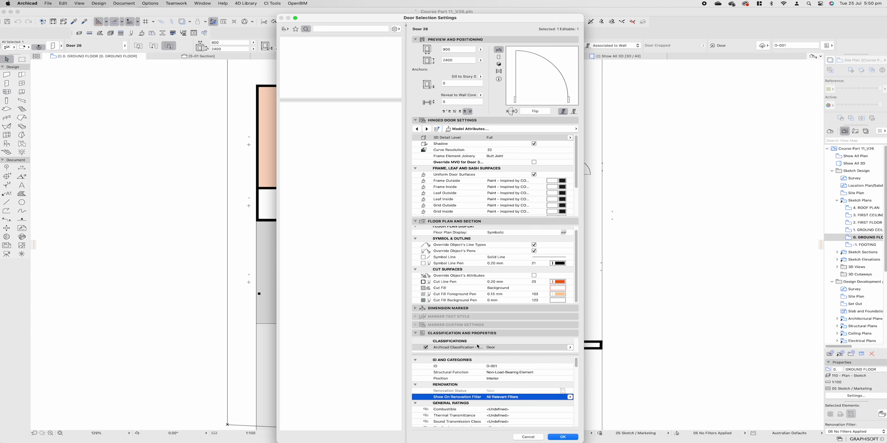
- Set the entry door's ID to D01 and its position to Exterior
{"action": "left_click", "coordinate": [505, 366]}
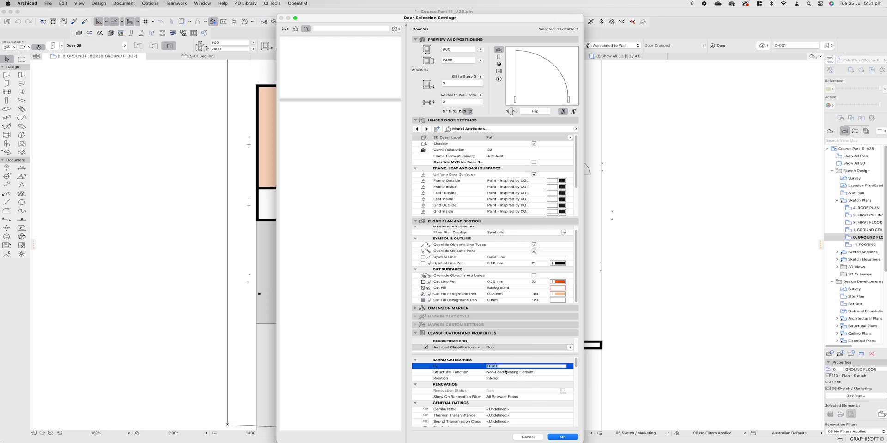
{"action": "type", "text": "D01"}
{"action": "scroll", "coordinate": [507, 372], "scroll_direction": "down", "scroll_amount": 1}
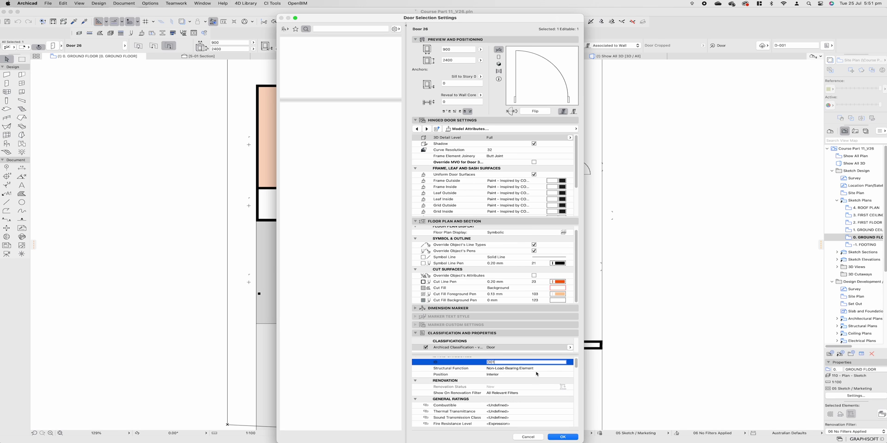
{"action": "left_click", "coordinate": [502, 377]}
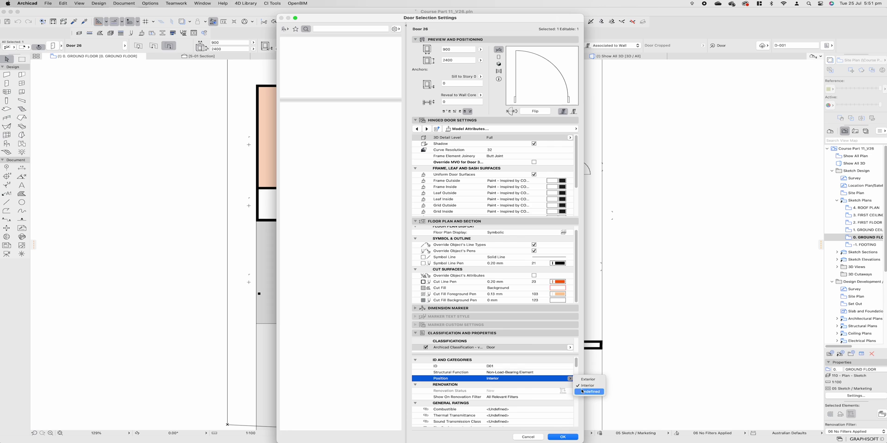
{"action": "left_click", "coordinate": [570, 379]}
{"action": "left_click", "coordinate": [584, 387]}
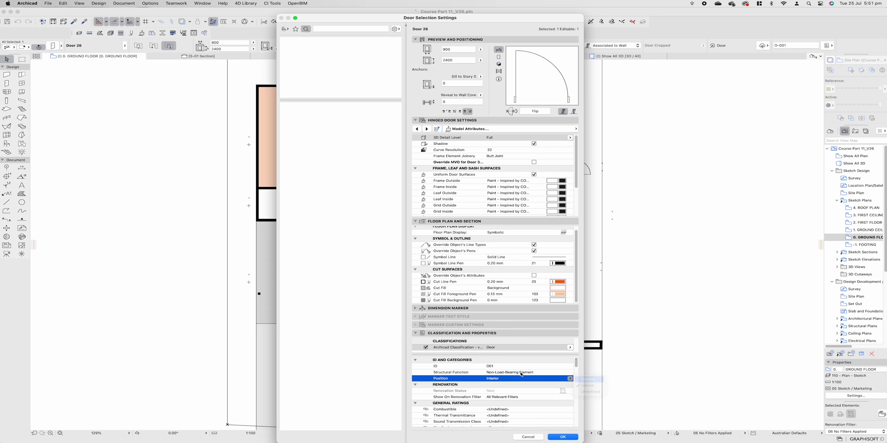
- Review the entry door's remaining properties, including manufacturing, glazing and product description, and apply the door settings
{"action": "scroll", "coordinate": [525, 375], "scroll_direction": "down", "scroll_amount": 2}
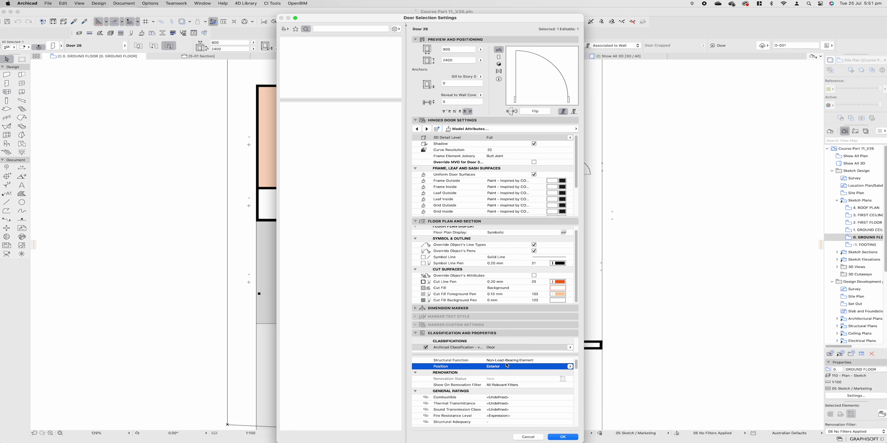
{"action": "scroll", "coordinate": [480, 367], "scroll_direction": "down", "scroll_amount": 1}
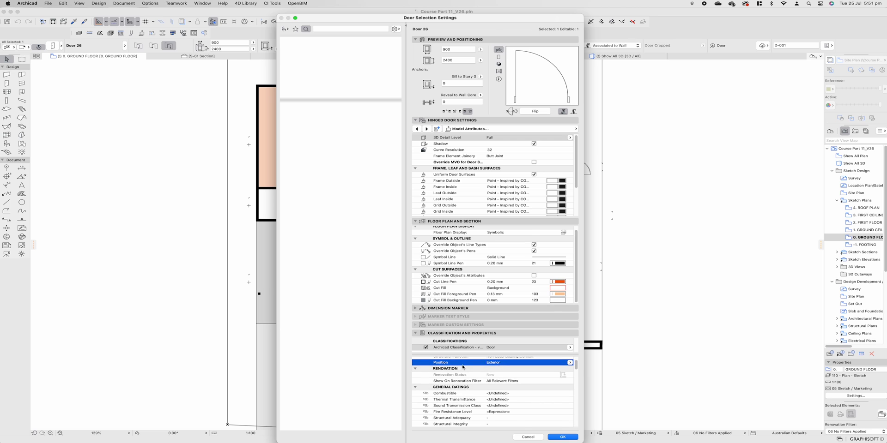
{"action": "scroll", "coordinate": [485, 365], "scroll_direction": "down", "scroll_amount": 10}
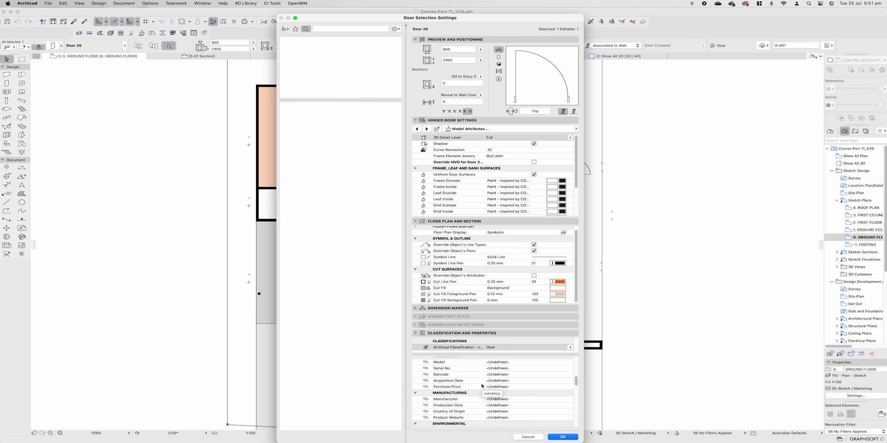
{"action": "scroll", "coordinate": [480, 368], "scroll_direction": "down", "scroll_amount": 15}
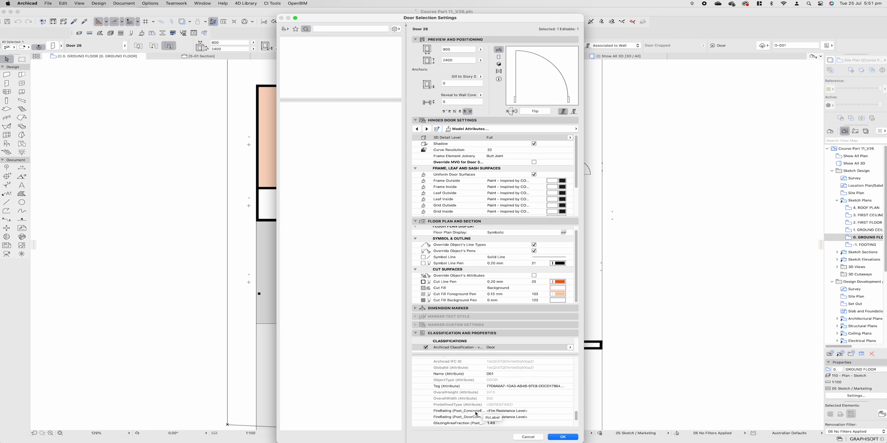
{"action": "scroll", "coordinate": [476, 412], "scroll_direction": "up", "scroll_amount": 5}
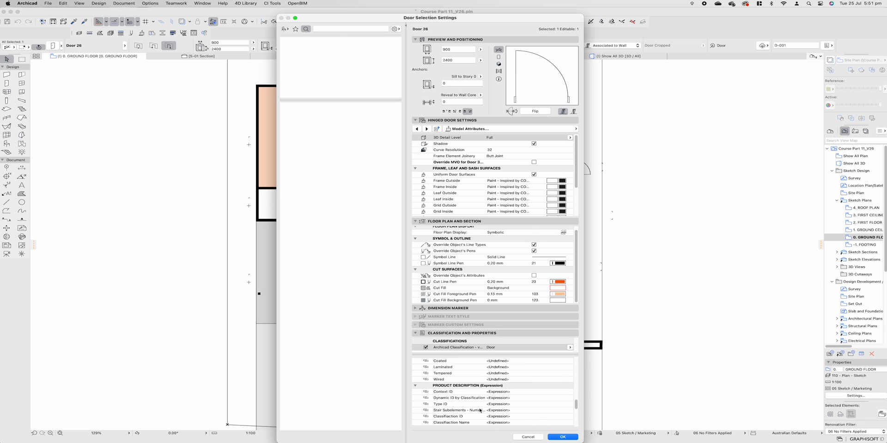
{"action": "scroll", "coordinate": [480, 408], "scroll_direction": "up", "scroll_amount": 2}
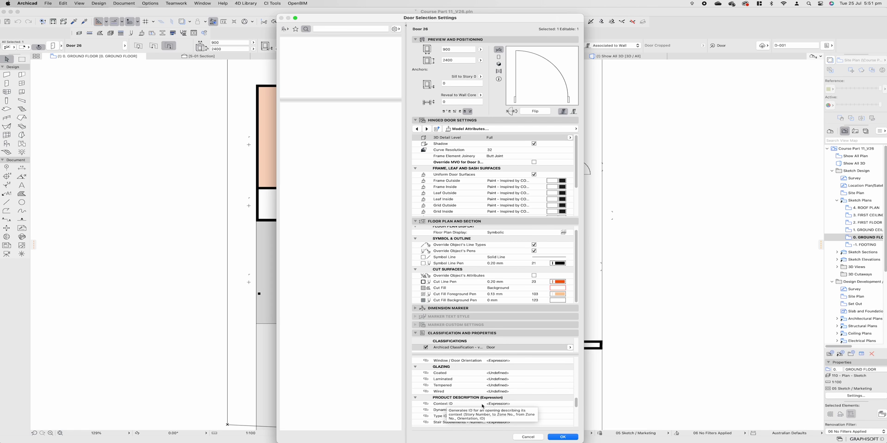
{"action": "scroll", "coordinate": [481, 406], "scroll_direction": "up", "scroll_amount": 1}
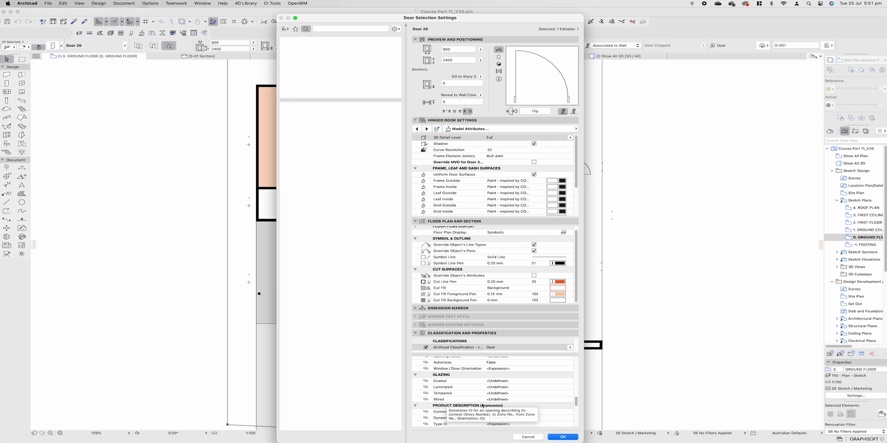
{"action": "scroll", "coordinate": [485, 398], "scroll_direction": "up", "scroll_amount": 1}
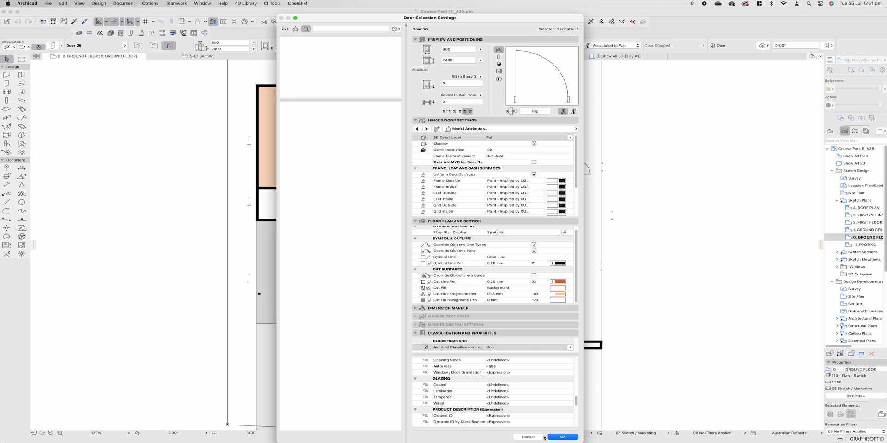
{"action": "left_click", "coordinate": [564, 437]}
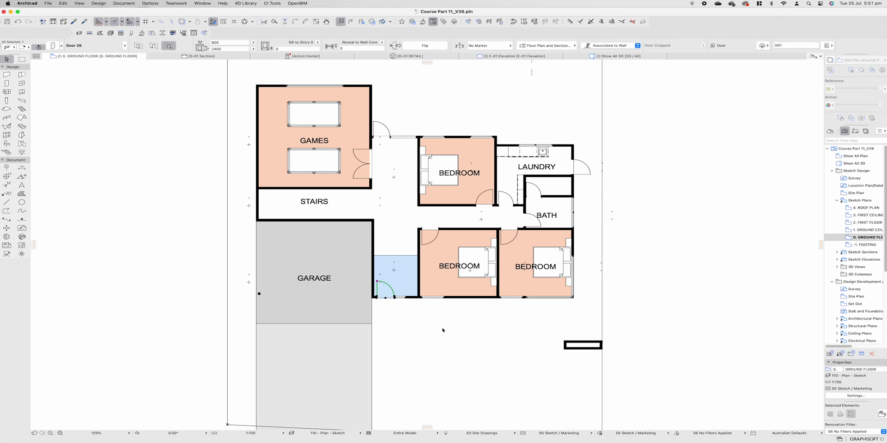
- Give the sidelight door between the games room and the upper bedroom the ID D02 and the position Exterior
{"action": "double_click", "coordinate": [375, 129]}
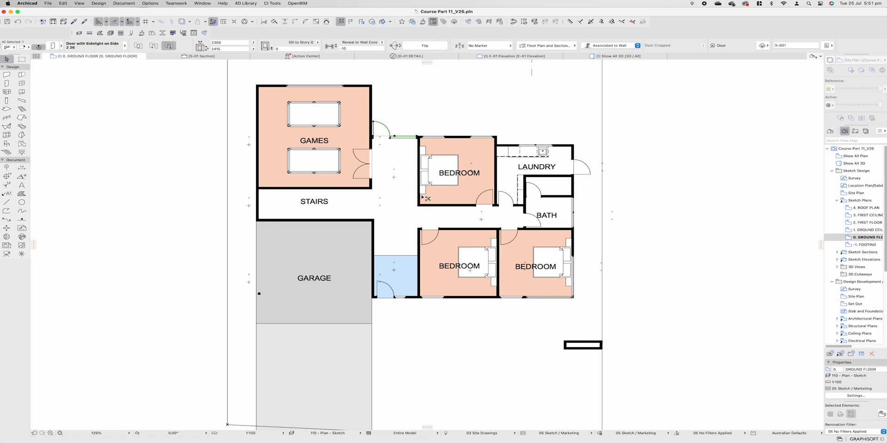
{"action": "left_click", "coordinate": [508, 366]}
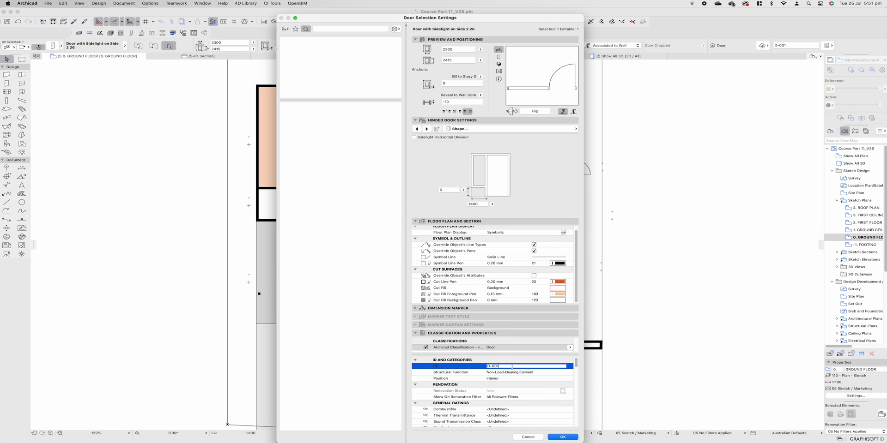
{"action": "type", "text": "D02"}
{"action": "left_click", "coordinate": [538, 378]}
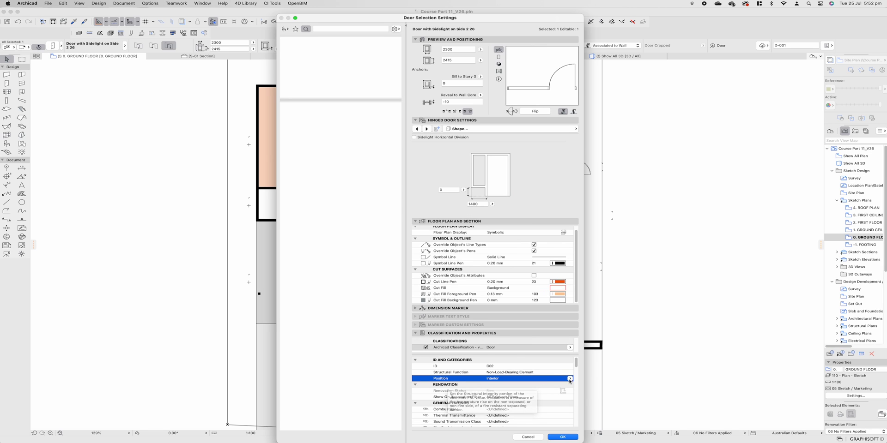
{"action": "left_click", "coordinate": [570, 379]}
{"action": "left_click", "coordinate": [587, 388]}
{"action": "left_click", "coordinate": [563, 437]}
- Set the ID of the laundry's outward-opening external door to D03
{"action": "left_click", "coordinate": [586, 167]}
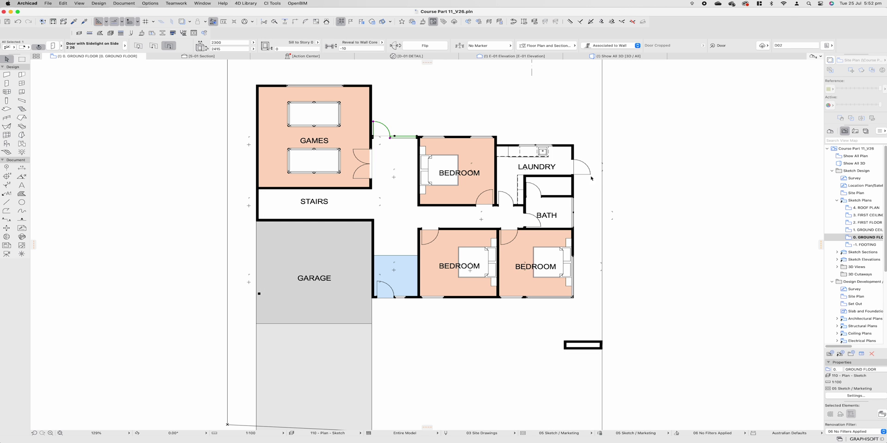
{"action": "key", "text": "super+t"}
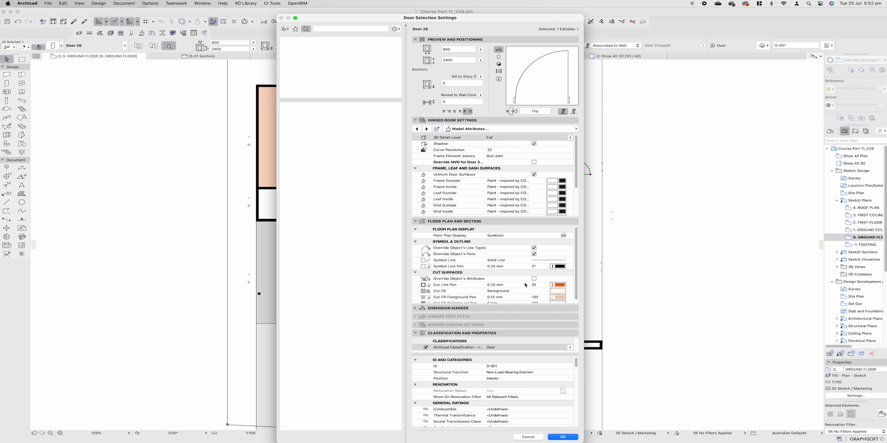
{"action": "left_click", "coordinate": [508, 366]}
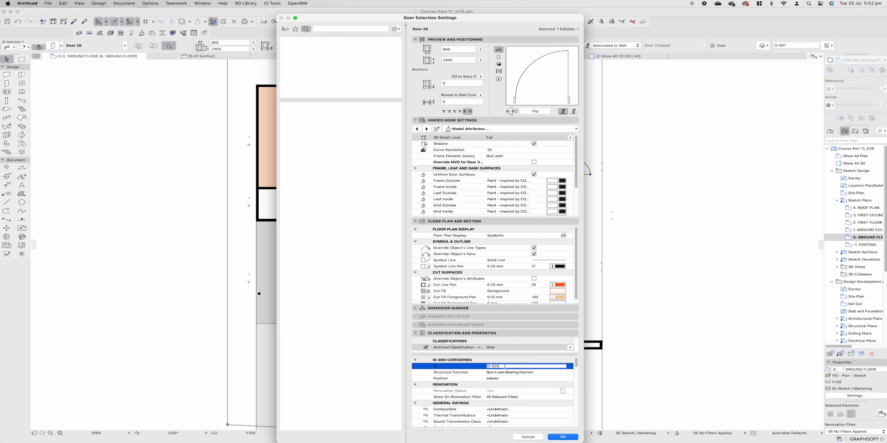
{"action": "type", "text": "D03"}
{"action": "key", "text": "Return"}
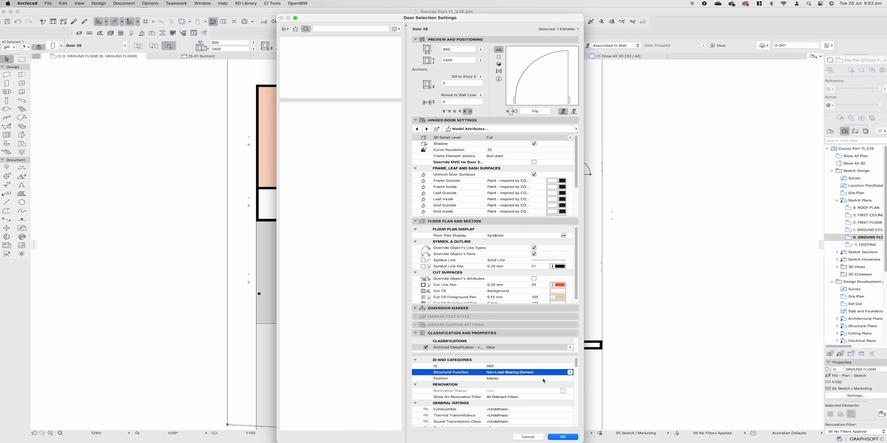
- Set the ID of the window beside the entry door to W01
{"action": "left_click", "coordinate": [407, 301]}
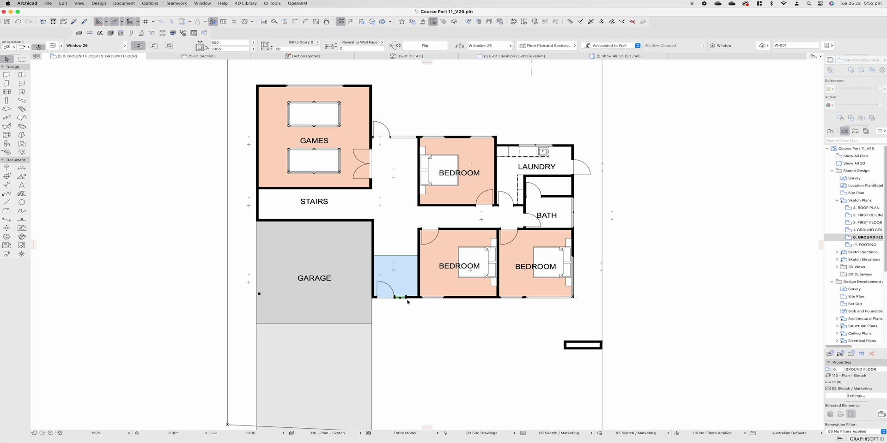
{"action": "key", "text": "super+t"}
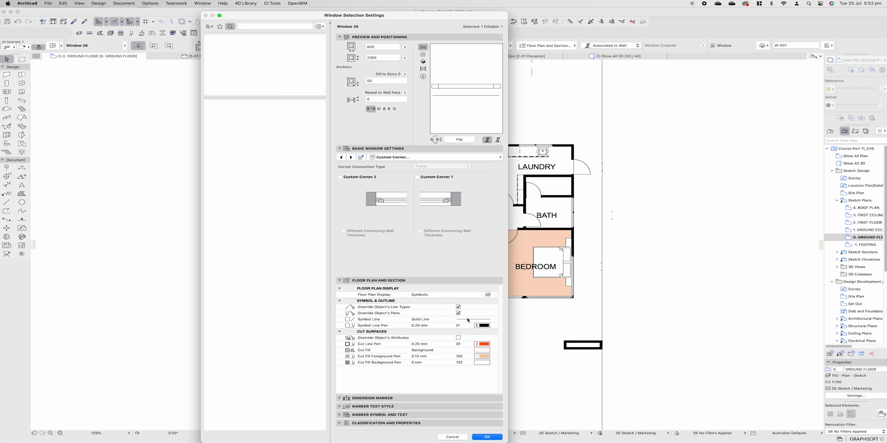
{"action": "left_click", "coordinate": [340, 423]}
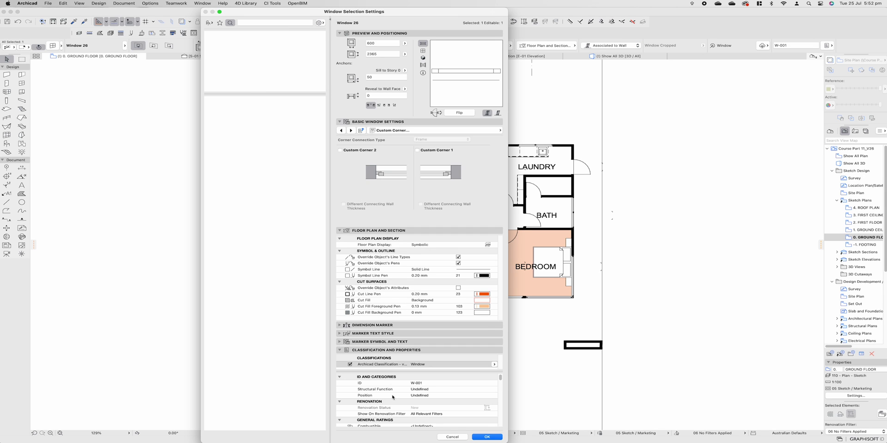
{"action": "left_click", "coordinate": [456, 384]}
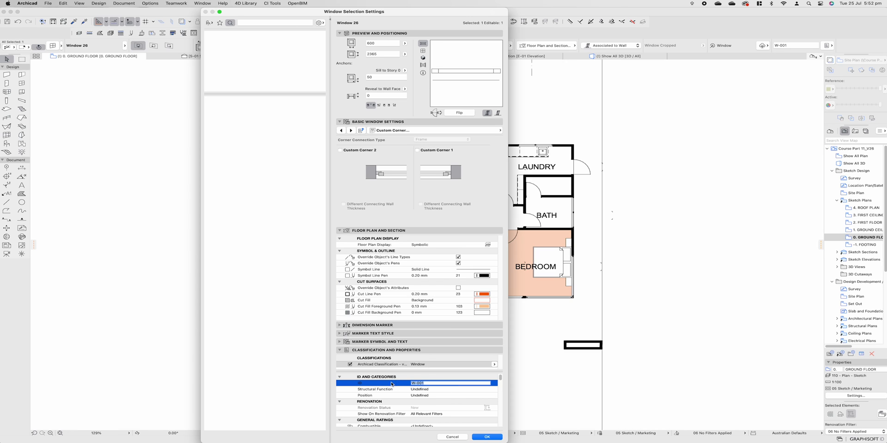
{"action": "type", "text": "W"}
- Set the entry sidelight window's position to Exterior and structural function to Non-Load-Bearing Element, and apply the settings
{"action": "left_click", "coordinate": [461, 396]}
{"action": "left_click", "coordinate": [494, 396]}
{"action": "left_click", "coordinate": [512, 376]}
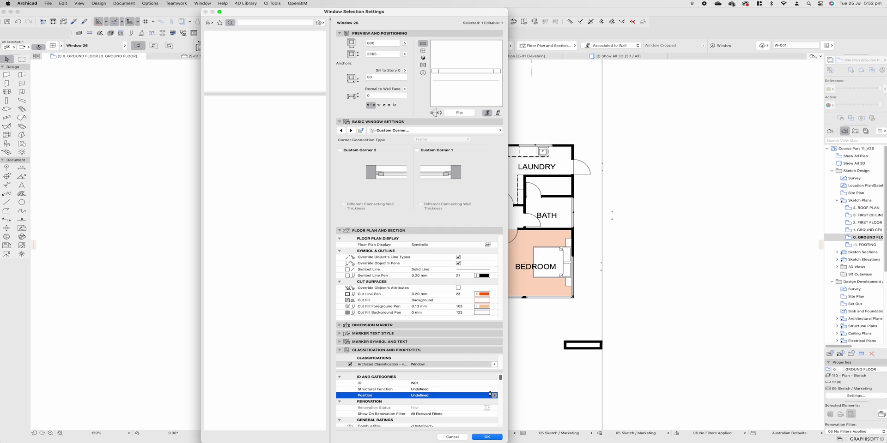
{"action": "left_click", "coordinate": [494, 390]}
{"action": "left_click", "coordinate": [517, 396]}
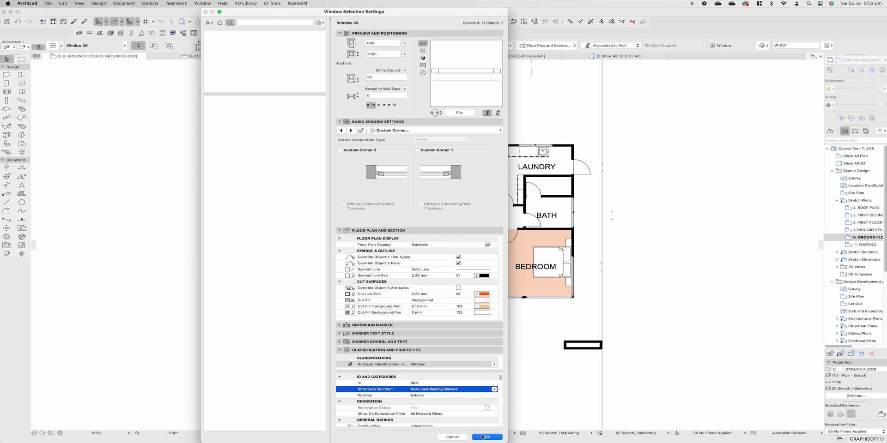
{"action": "left_click", "coordinate": [487, 437]}
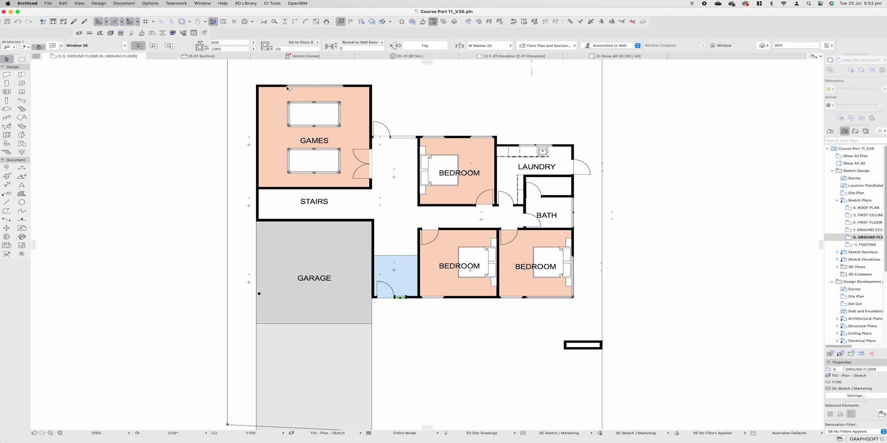
{"action": "key", "text": "Escape"}
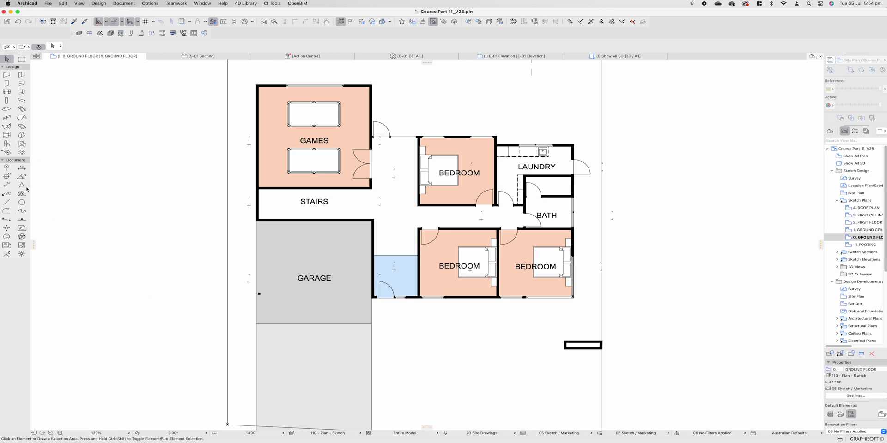
- Set the default label type to Property Label 26
{"action": "left_click", "coordinate": [7, 193]}
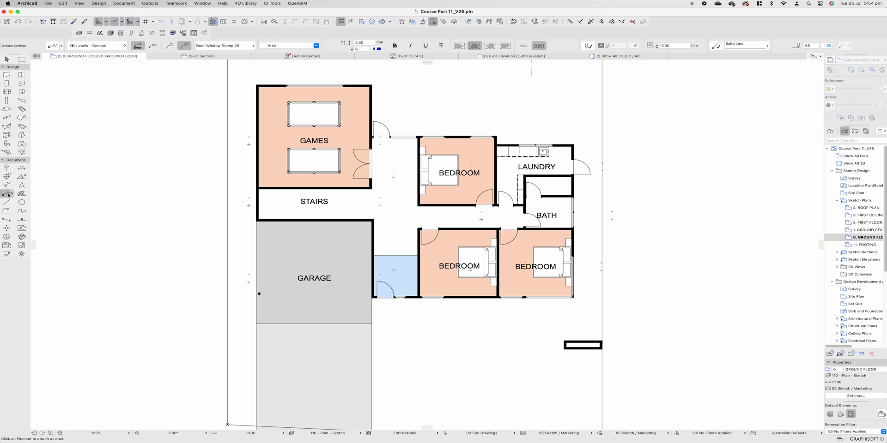
{"action": "double_click", "coordinate": [8, 194]}
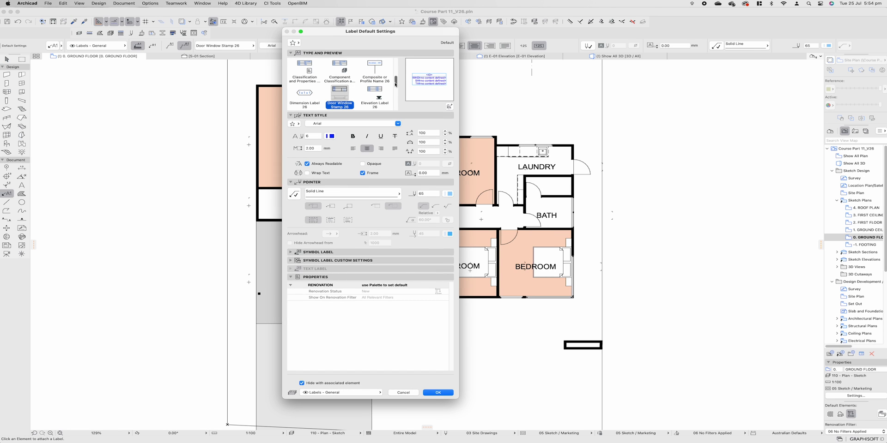
{"action": "left_click_drag", "start_coordinate": [395, 81], "coordinate": [395, 66]}
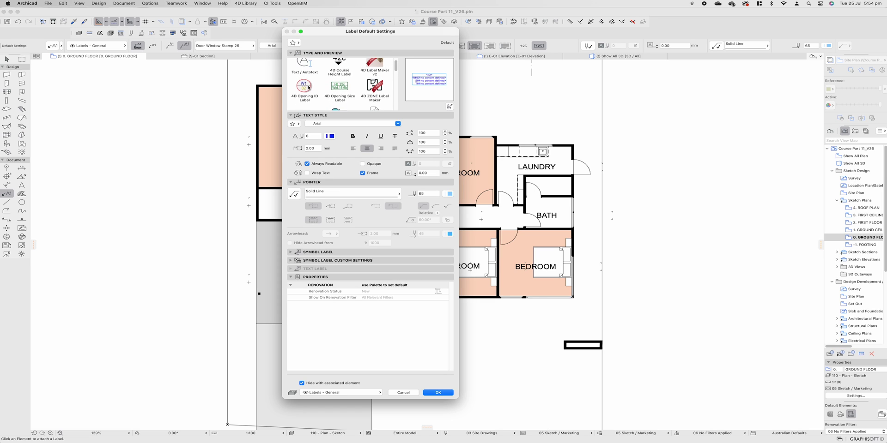
{"action": "left_click", "coordinate": [309, 87]}
{"action": "left_click_drag", "start_coordinate": [396, 70], "coordinate": [394, 95]}
{"action": "left_click", "coordinate": [355, 100]}
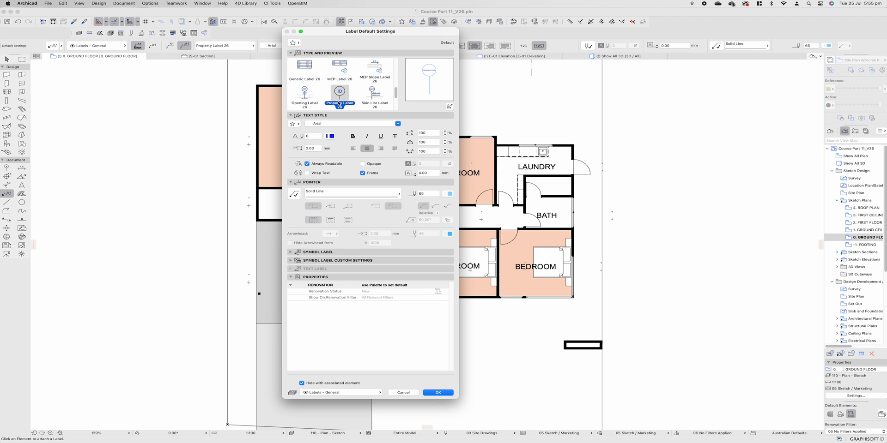
- Set the default label's text pen and pointer pen to black pen 1 and apply the label defaults
{"action": "left_click_drag", "start_coordinate": [395, 92], "coordinate": [395, 96]}
{"action": "left_click", "coordinate": [334, 137]}
{"action": "left_click", "coordinate": [371, 135]}
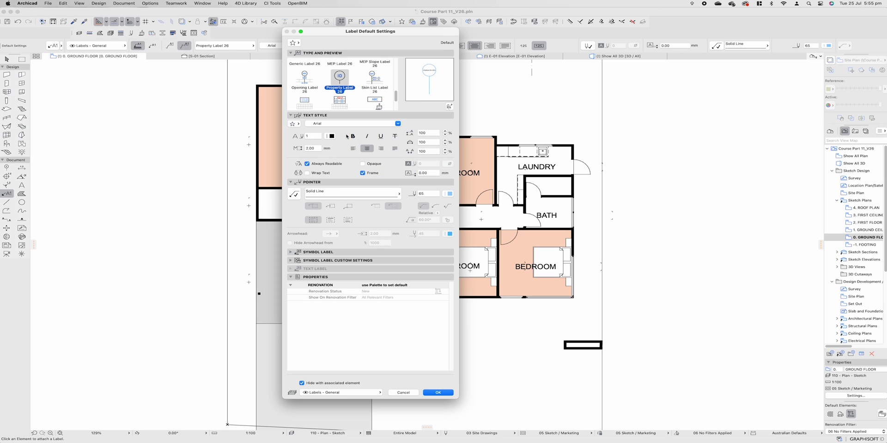
{"action": "left_click", "coordinate": [450, 193]}
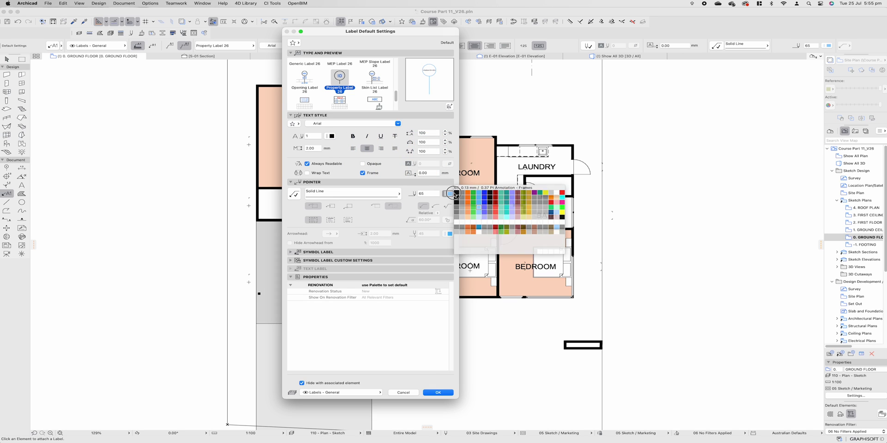
{"action": "left_click", "coordinate": [456, 198]}
{"action": "left_click", "coordinate": [449, 193]}
{"action": "left_click", "coordinate": [458, 198]}
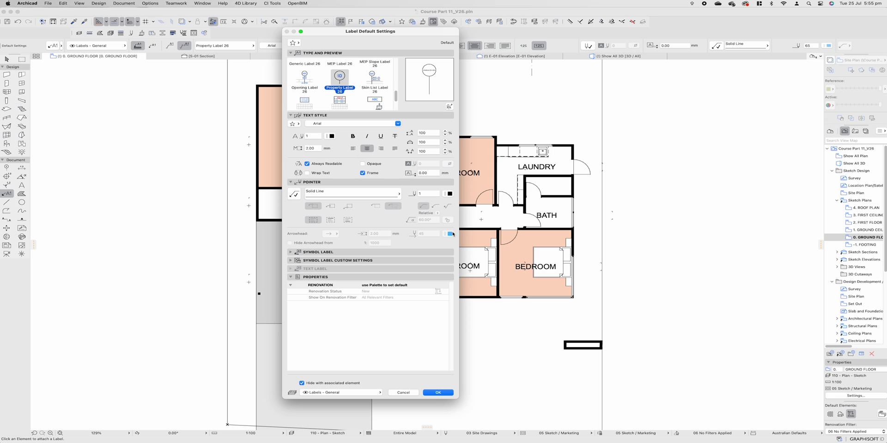
{"action": "left_click", "coordinate": [297, 196]}
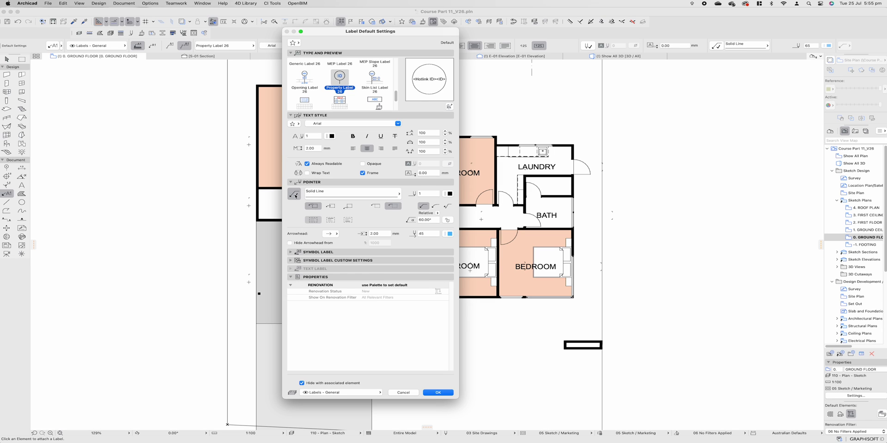
{"action": "left_click", "coordinate": [295, 196]}
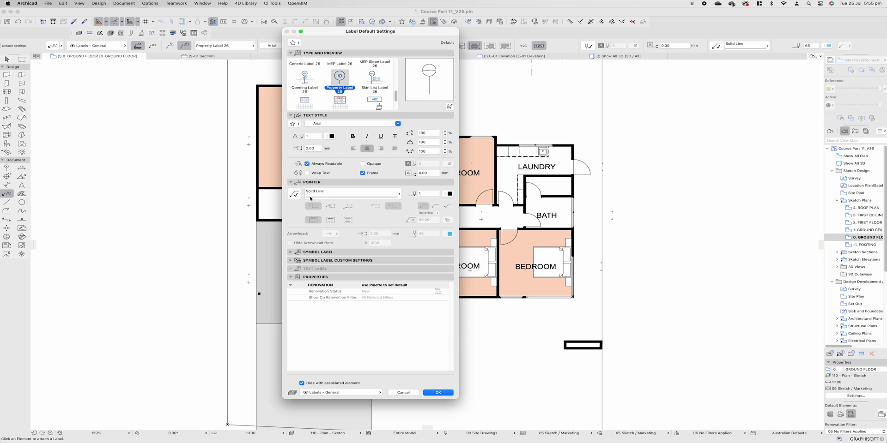
{"action": "left_click", "coordinate": [295, 194]}
{"action": "left_click", "coordinate": [437, 393]}
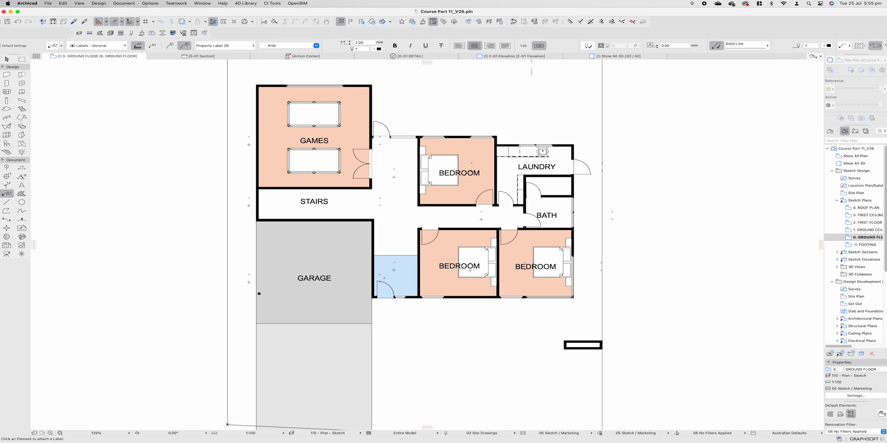
- Attach an ID label to the entry door and turn off its leader line
{"action": "left_click", "coordinate": [377, 280]}
{"action": "key", "text": "super+t"}
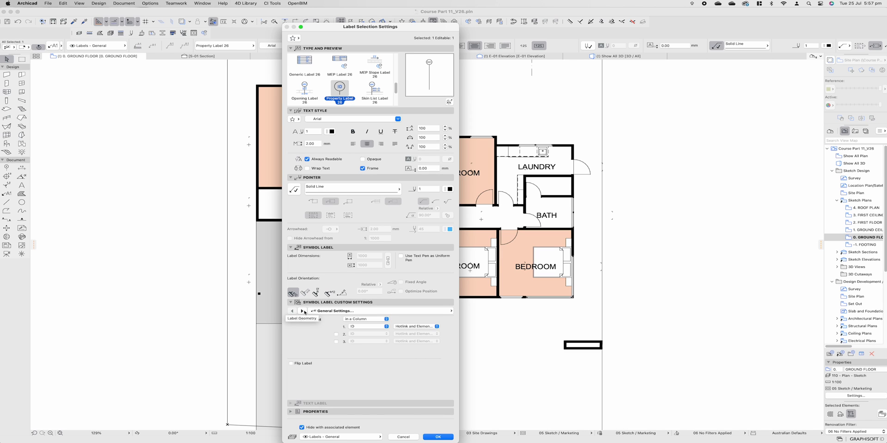
{"action": "left_click", "coordinate": [303, 312]}
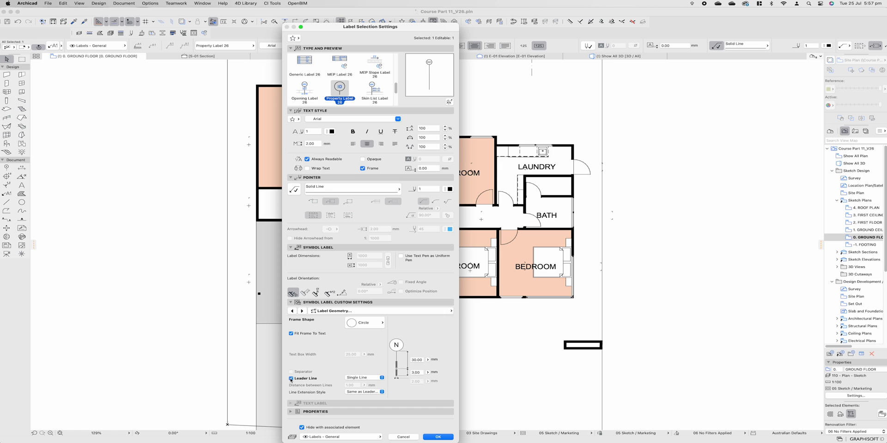
{"action": "left_click", "coordinate": [291, 379]}
{"action": "left_click", "coordinate": [426, 437]}
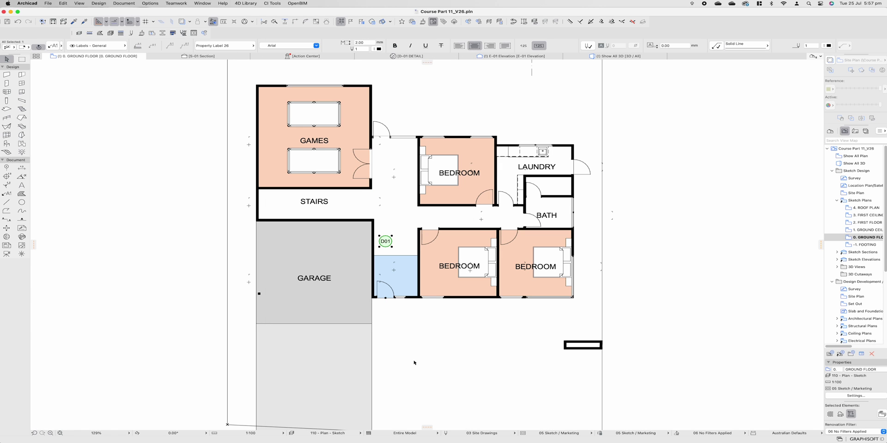
- Move the D01 label outside the building, just in front of the entry door
{"action": "scroll", "coordinate": [385, 244], "scroll_direction": "up", "scroll_amount": 2}
{"action": "left_click", "coordinate": [386, 244]}
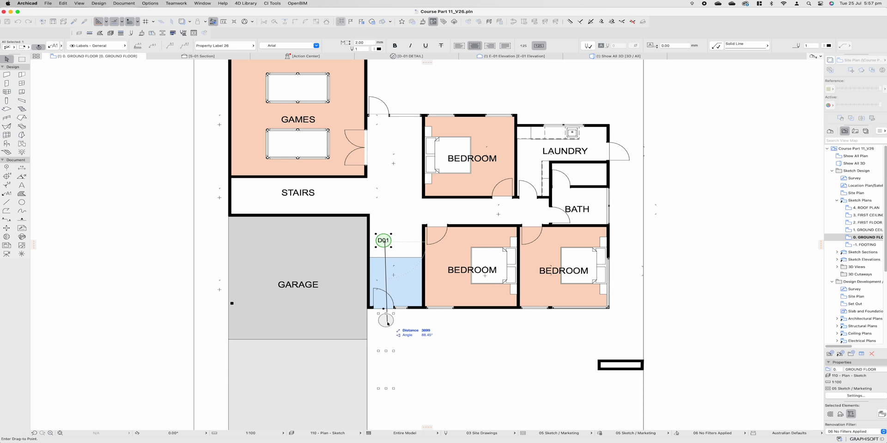
{"action": "left_click", "coordinate": [387, 320]}
- Label the window beside the entry door and the front window of each of the two front bedrooms
{"action": "key", "text": "l"}
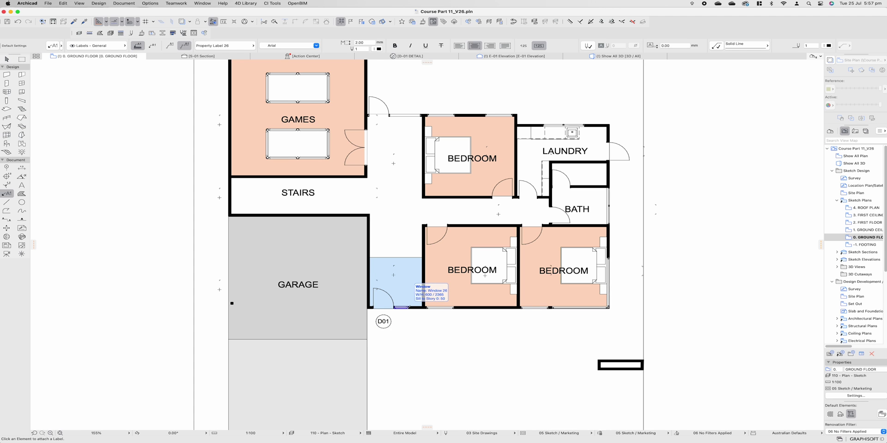
{"action": "scroll", "coordinate": [408, 307], "scroll_direction": "up", "scroll_amount": 5}
{"action": "left_click", "coordinate": [407, 307]}
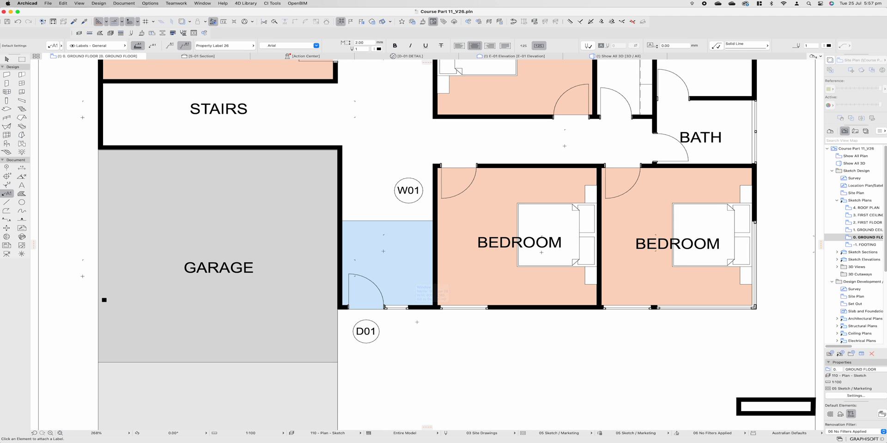
{"action": "left_click", "coordinate": [488, 307]}
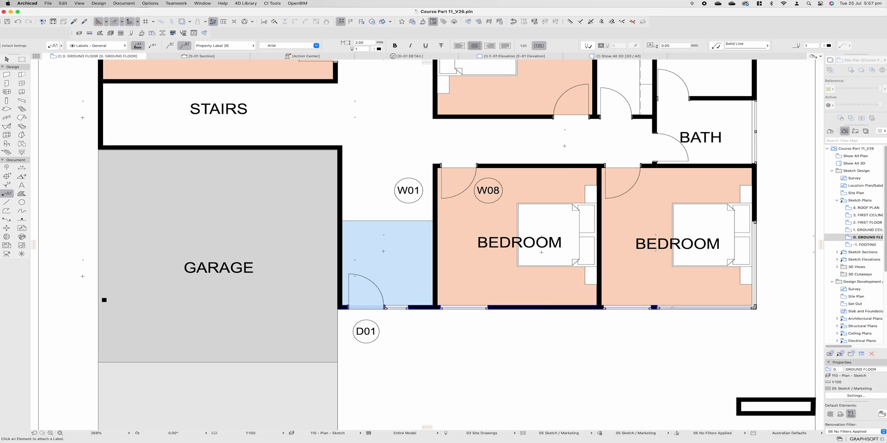
{"action": "left_click", "coordinate": [605, 307]}
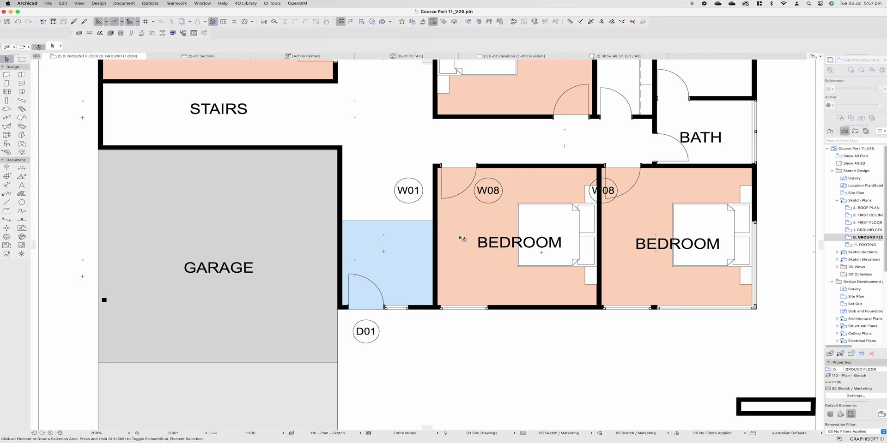
- Move the W01 label and the middle bedroom's W08 label outside the front wall, and line up the D01 label with them
{"action": "left_click", "coordinate": [414, 198], "text": "shift"}
{"action": "left_click_drag", "start_coordinate": [414, 198], "coordinate": [379, 321]}
{"action": "left_click", "coordinate": [378, 331]}
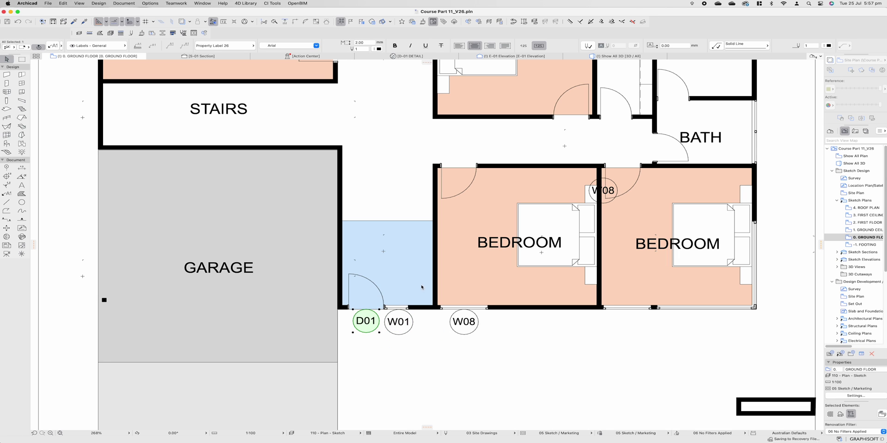
{"action": "key", "text": "Escape"}
{"action": "key", "text": "super+apostrophe"}
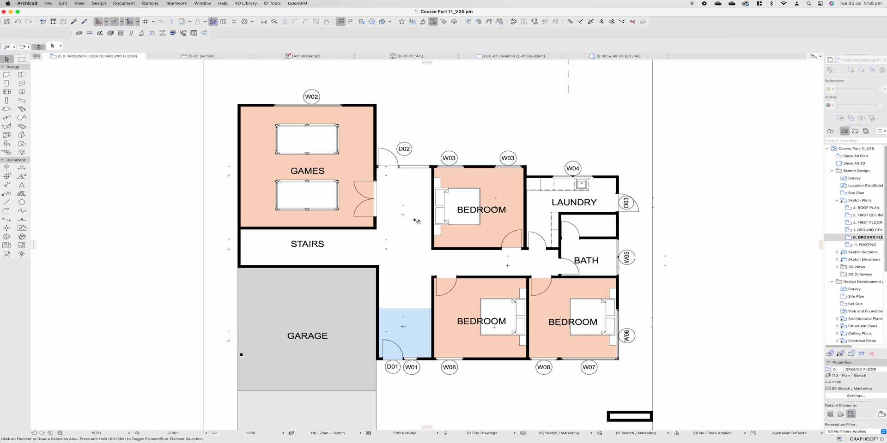
- Set the ID of the games room's internal double door to ID01 and apply the settings
{"action": "left_click", "coordinate": [356, 217]}
{"action": "double_click", "coordinate": [356, 217]}
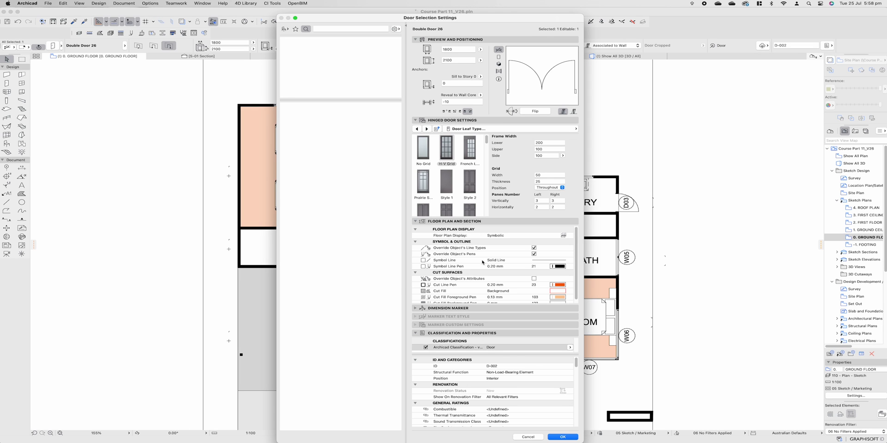
{"action": "left_click", "coordinate": [510, 371]}
{"action": "type", "text": "ID01"}
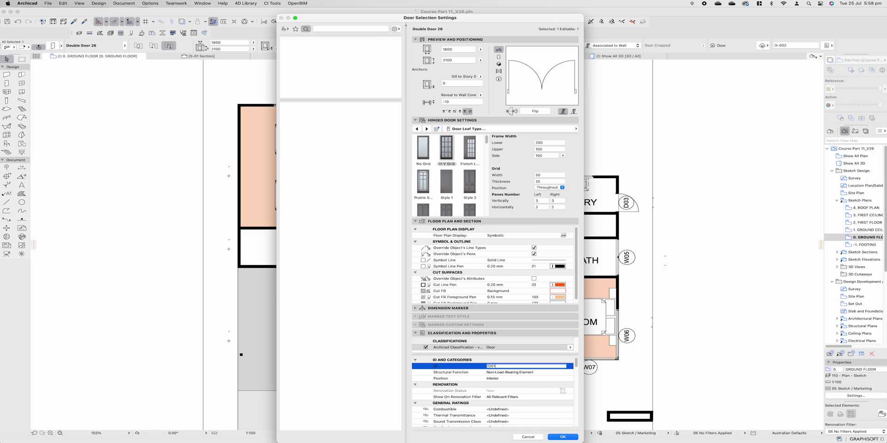
{"action": "left_click", "coordinate": [562, 437]}
- Label the games room's double door and move its ID label into the hallway right beside the door
{"action": "left_click", "coordinate": [7, 194]}
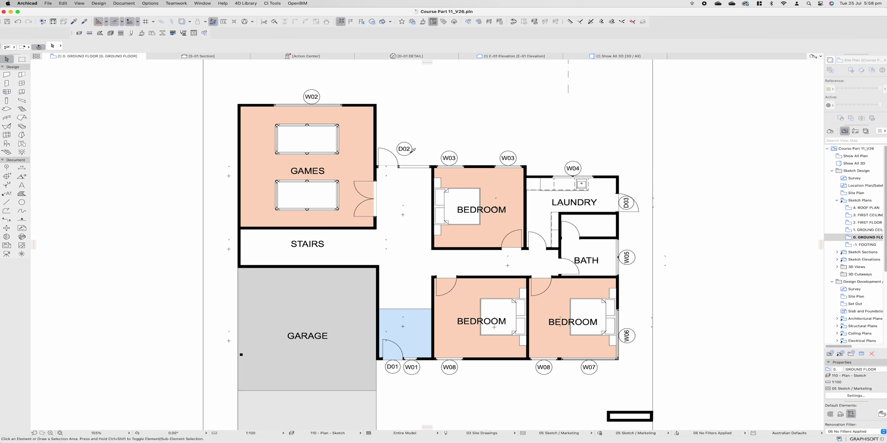
{"action": "left_click", "coordinate": [452, 200]}
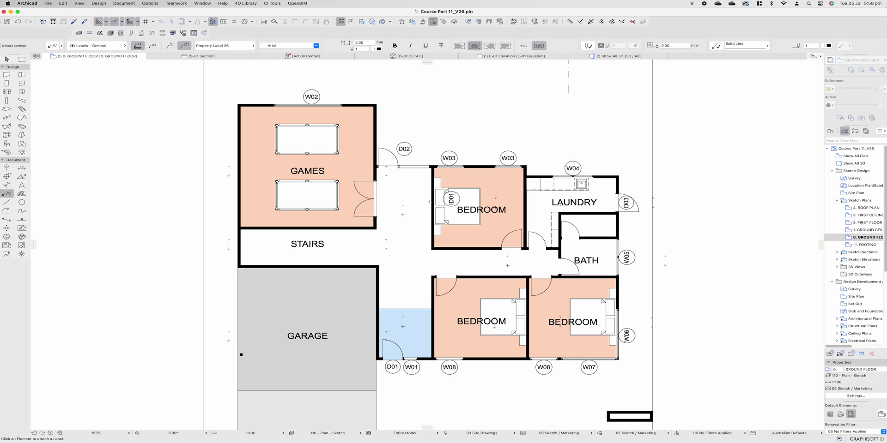
{"action": "left_click_drag", "start_coordinate": [451, 200], "coordinate": [388, 199]}
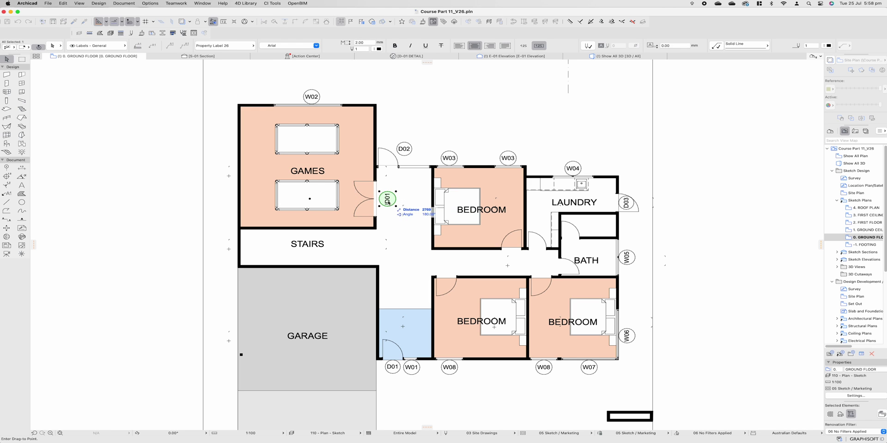
{"action": "key", "text": "Escape"}
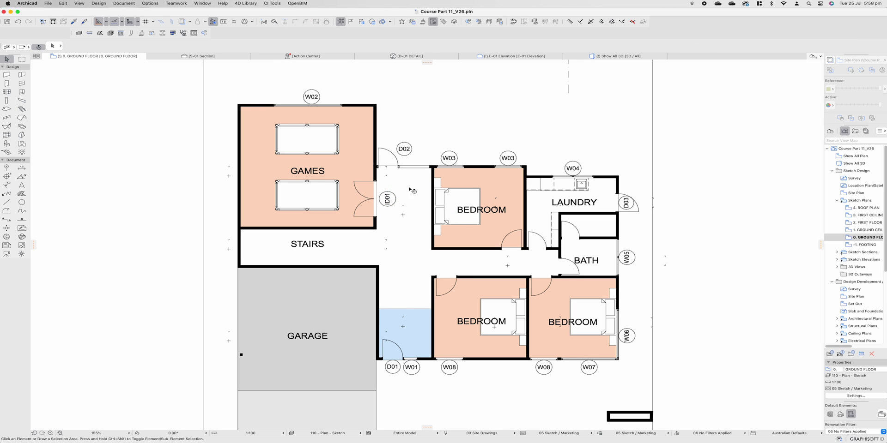
{"action": "scroll", "coordinate": [365, 246], "scroll_direction": "down", "scroll_amount": 2}
{"action": "key", "text": "super+Up"}
{"action": "key", "text": "super+Up"}
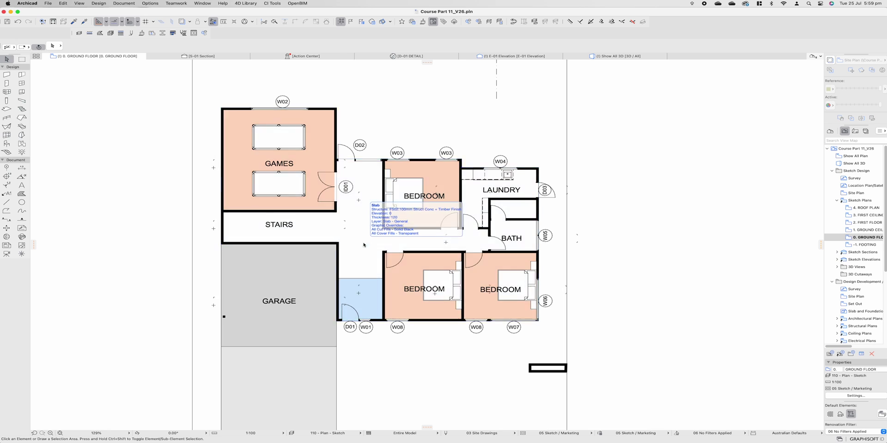
{"action": "key", "text": "super+Down"}
{"action": "key", "text": "super+Down"}
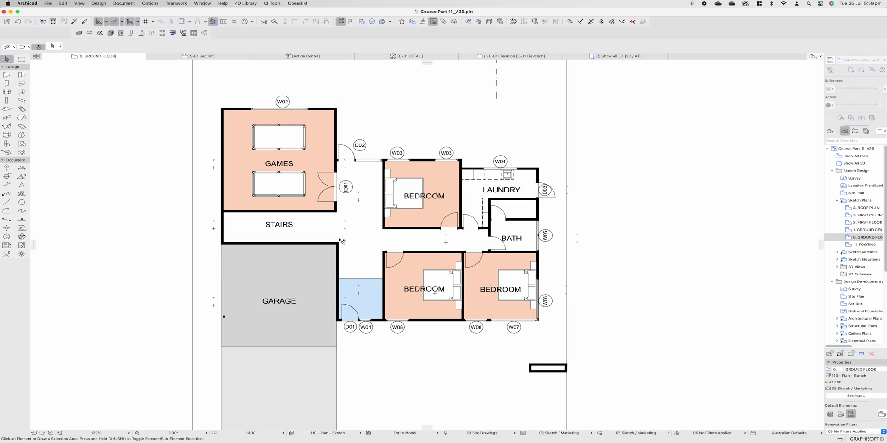
{"action": "left_click", "coordinate": [290, 106]}
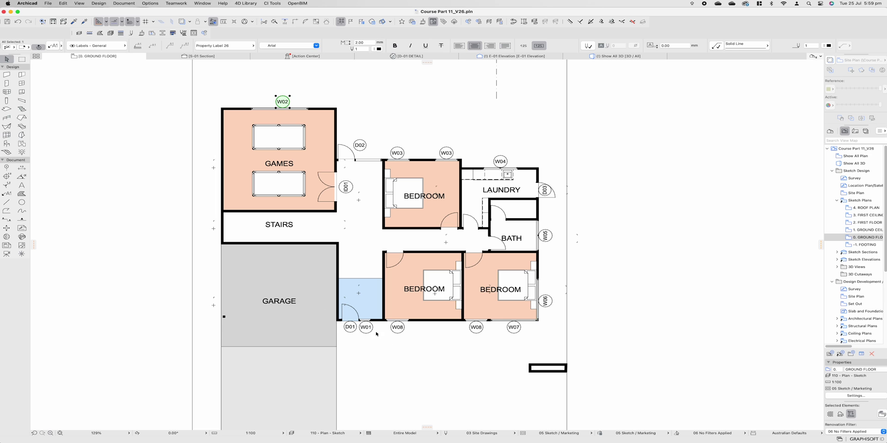
{"action": "left_click", "coordinate": [819, 209]}
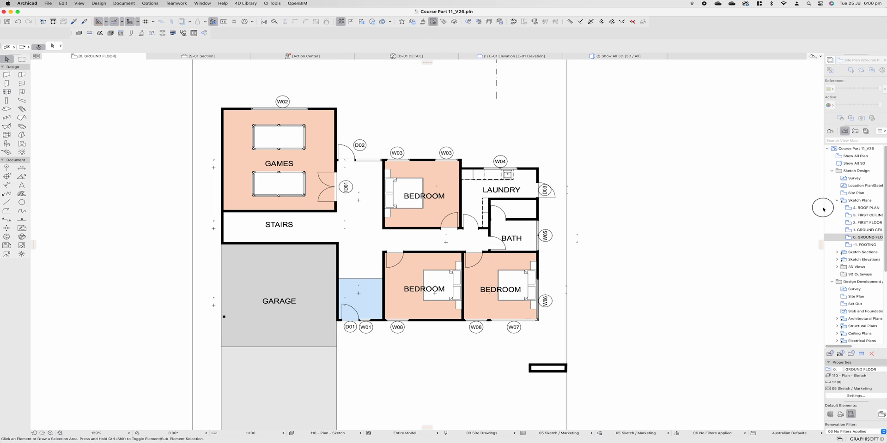
- Widen the Navigator so full view names fit, and switch it to the Project Map
{"action": "left_click_drag", "start_coordinate": [820, 209], "coordinate": [770, 209]}
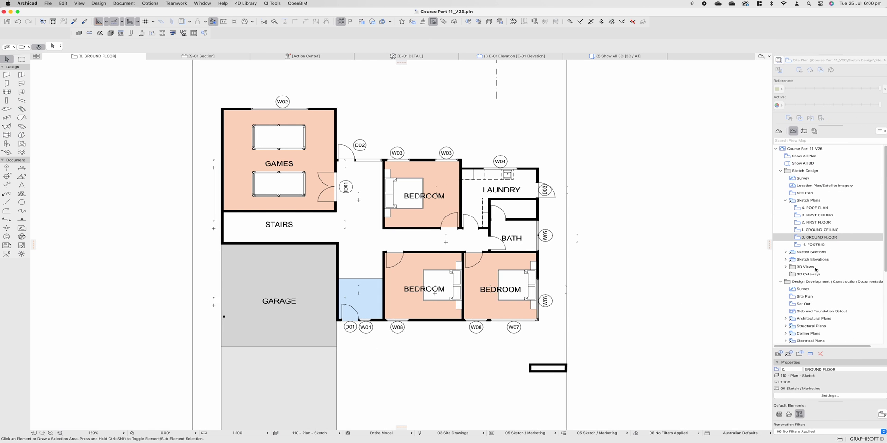
{"action": "scroll", "coordinate": [825, 273], "scroll_direction": "down", "scroll_amount": 2}
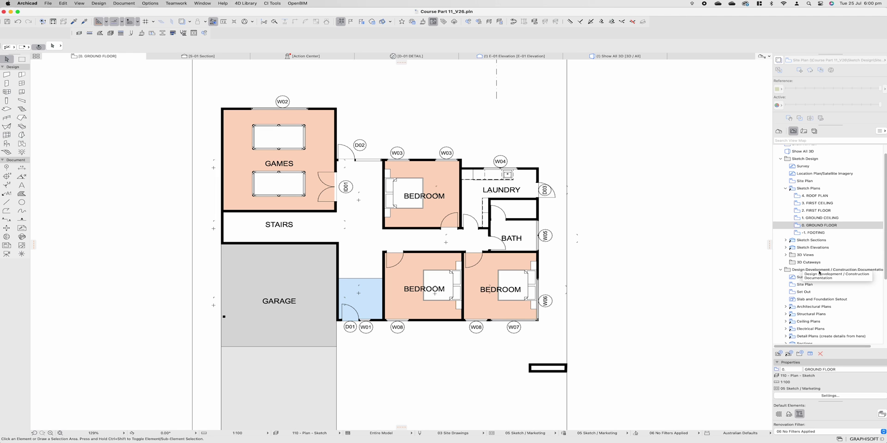
{"action": "scroll", "coordinate": [822, 259], "scroll_direction": "up", "scroll_amount": 2}
{"action": "left_click", "coordinate": [779, 132]}
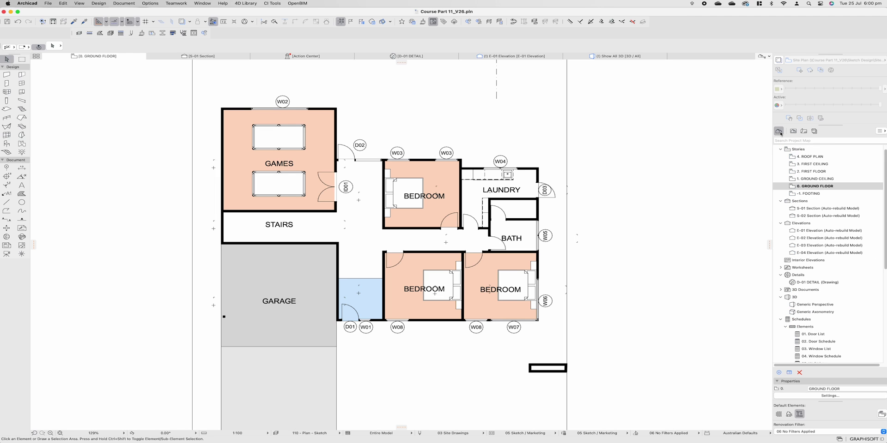
- Find the element schedules in the project map and open the 01. Door List schedule
{"action": "scroll", "coordinate": [788, 240], "scroll_direction": "down", "scroll_amount": 2}
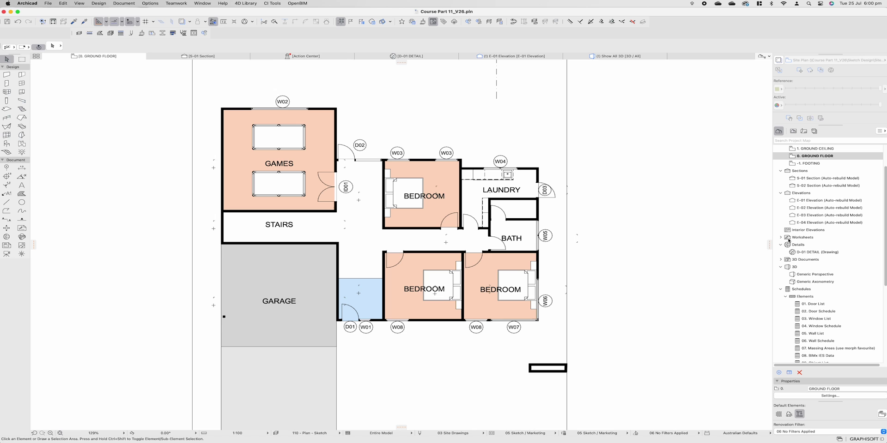
{"action": "left_click", "coordinate": [788, 290]}
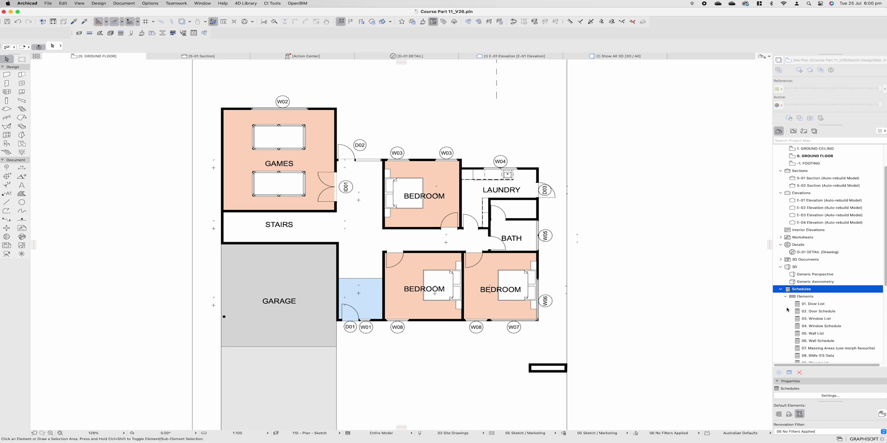
{"action": "scroll", "coordinate": [787, 307], "scroll_direction": "down", "scroll_amount": 5}
{"action": "left_click", "coordinate": [786, 218]}
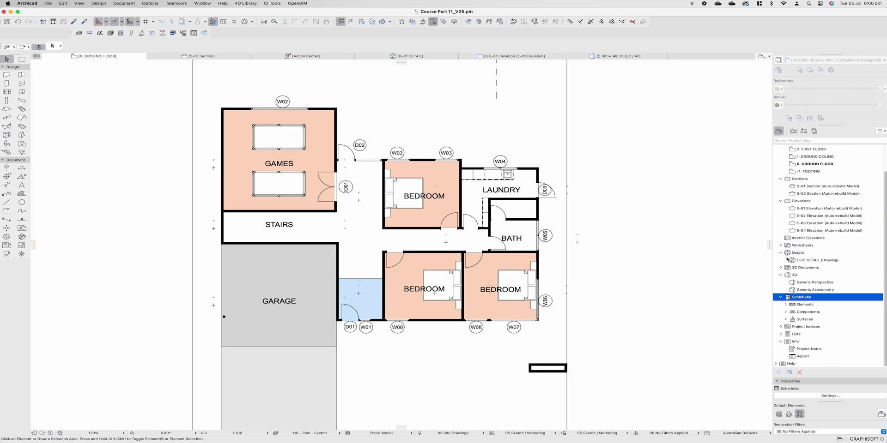
{"action": "left_click", "coordinate": [785, 305]}
{"action": "scroll", "coordinate": [823, 278], "scroll_direction": "down", "scroll_amount": 5}
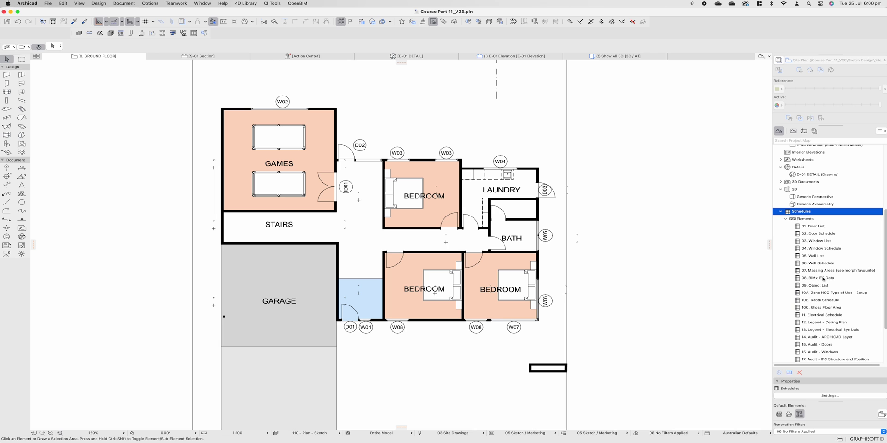
{"action": "left_click", "coordinate": [822, 228]}
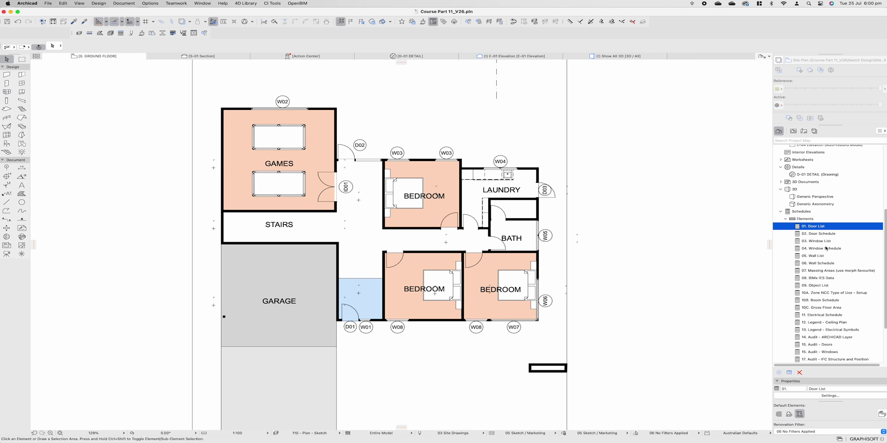
{"action": "double_click", "coordinate": [814, 227]}
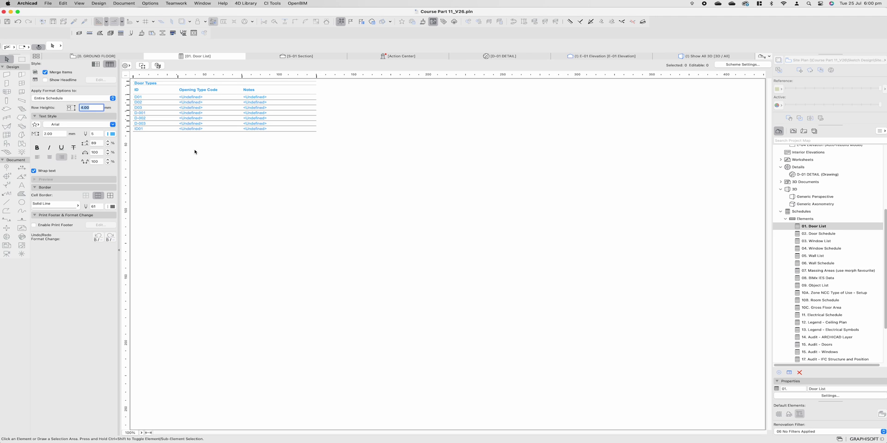
- Open the 02. Door Schedule, look across its columns, and compare it with the ground floor plan
{"action": "double_click", "coordinate": [832, 234]}
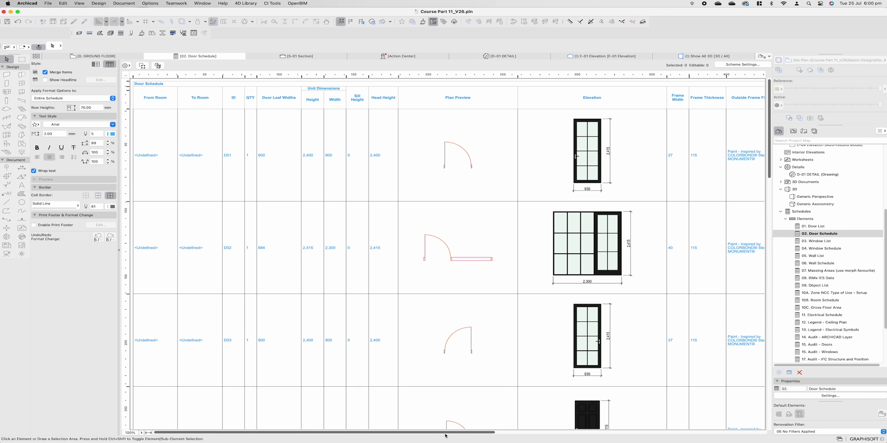
{"action": "left_click_drag", "start_coordinate": [446, 432], "coordinate": [721, 431]}
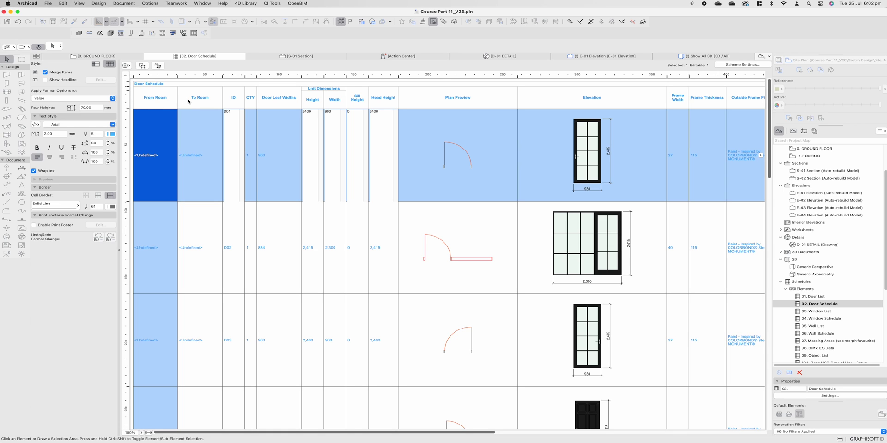
{"action": "left_click", "coordinate": [92, 55]}
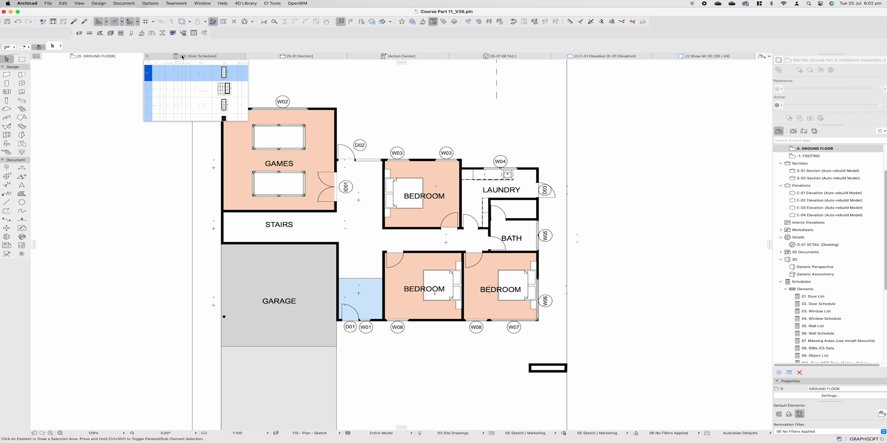
{"action": "left_click", "coordinate": [182, 57]}
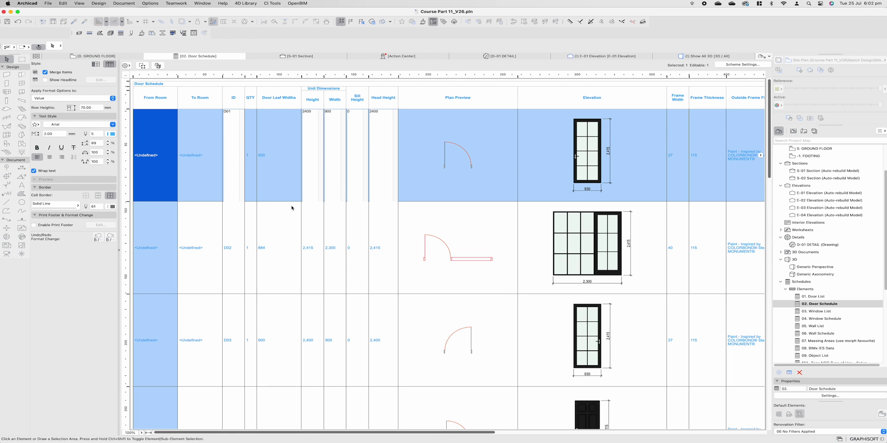
- Open the Door Schedule's scheme settings and remove the From Zone and To Zone fields
{"action": "left_click", "coordinate": [738, 65]}
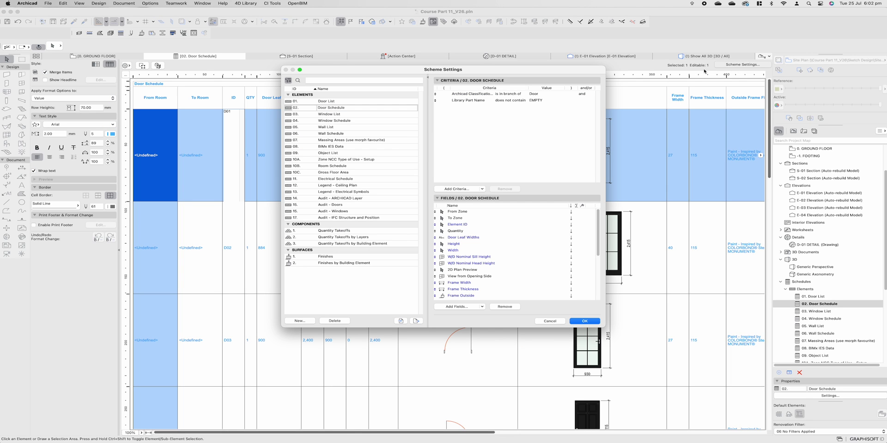
{"action": "left_click_drag", "start_coordinate": [559, 74], "coordinate": [513, 72]}
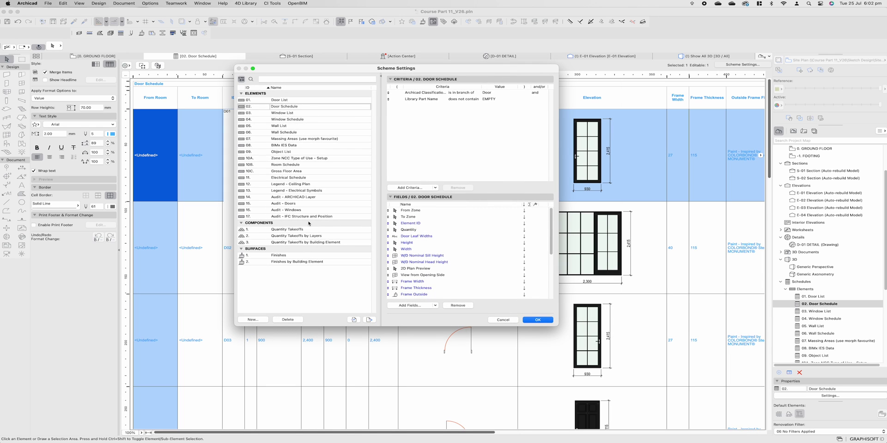
{"action": "left_click", "coordinate": [304, 113]}
{"action": "double_click", "coordinate": [300, 106]}
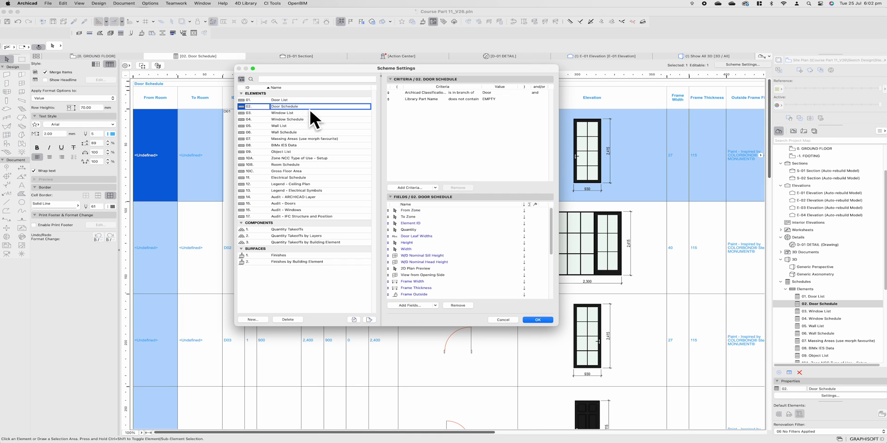
{"action": "left_click", "coordinate": [417, 210]}
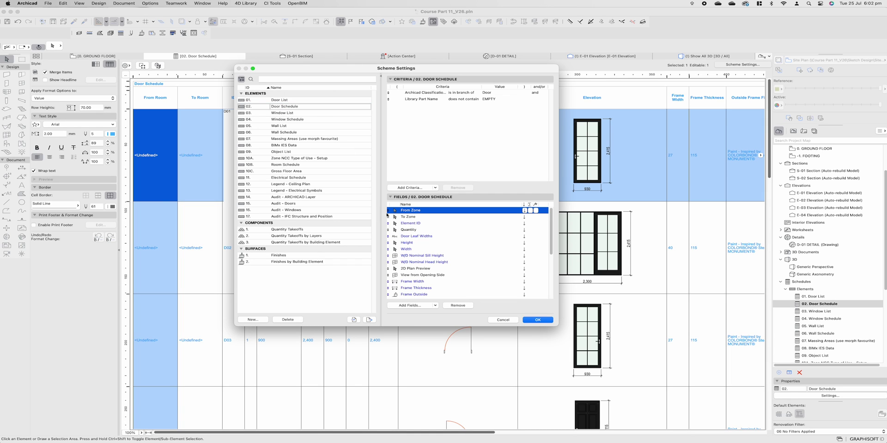
{"action": "left_click", "coordinate": [458, 305]}
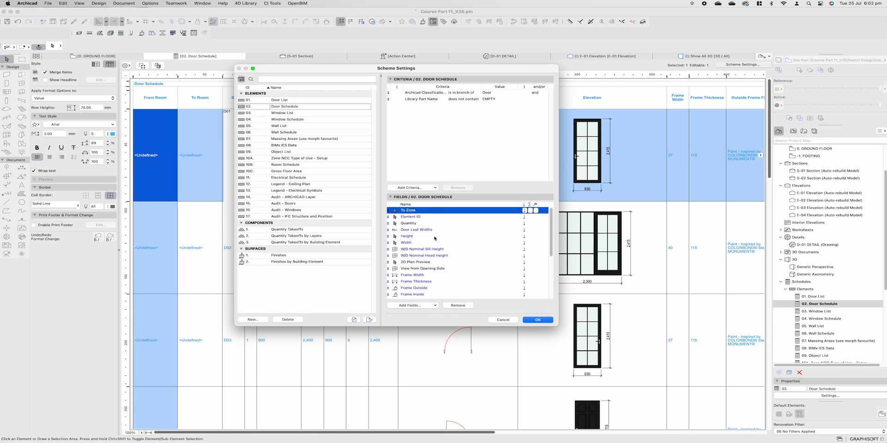
{"action": "left_click", "coordinate": [448, 306]}
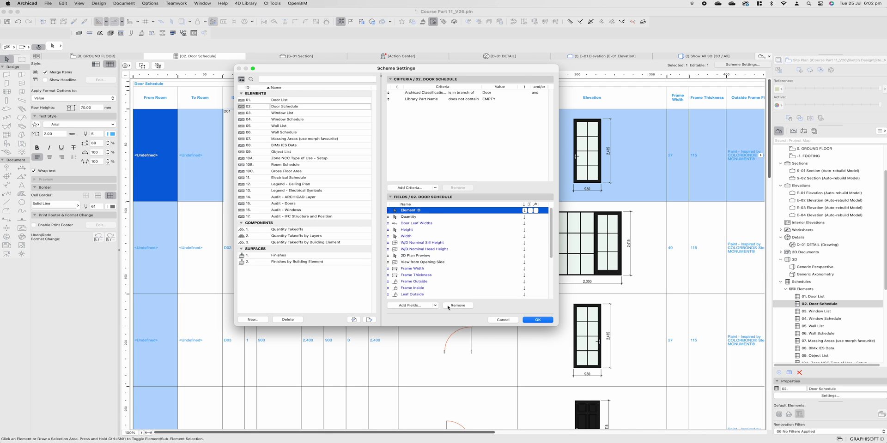
- Check the schedule columns behind the scheme settings and remove the 2D Plan Preview field
{"action": "left_click_drag", "start_coordinate": [401, 65], "coordinate": [296, 168]}
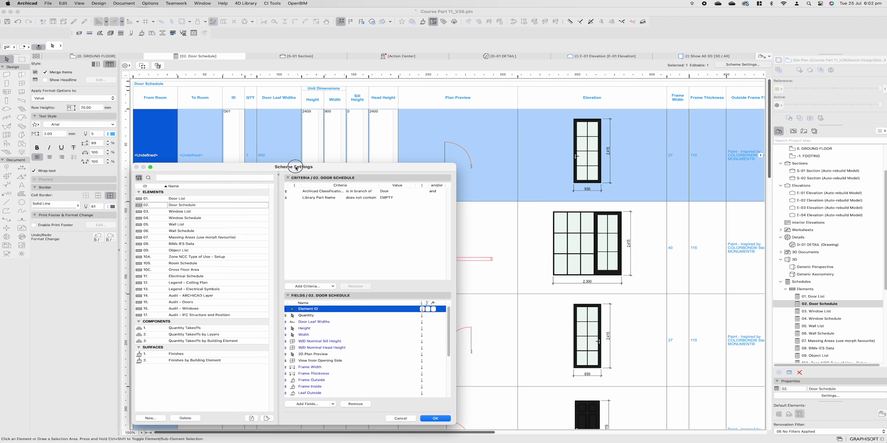
{"action": "left_click_drag", "start_coordinate": [296, 168], "coordinate": [329, 169]}
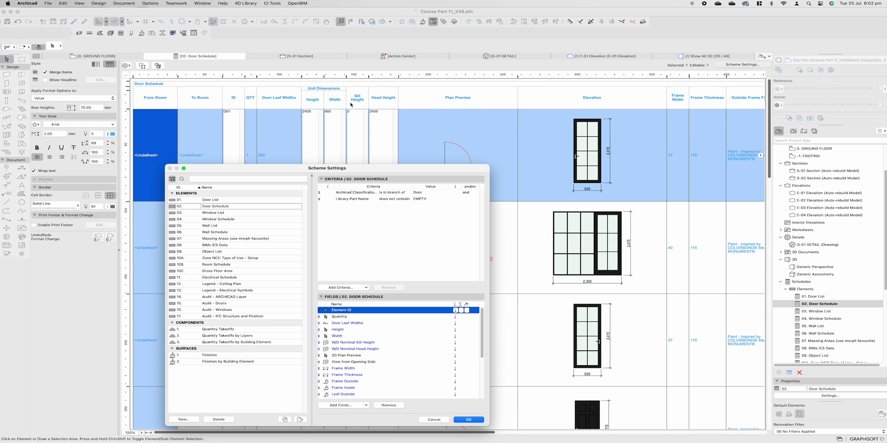
{"action": "left_click_drag", "start_coordinate": [383, 166], "coordinate": [466, 179]}
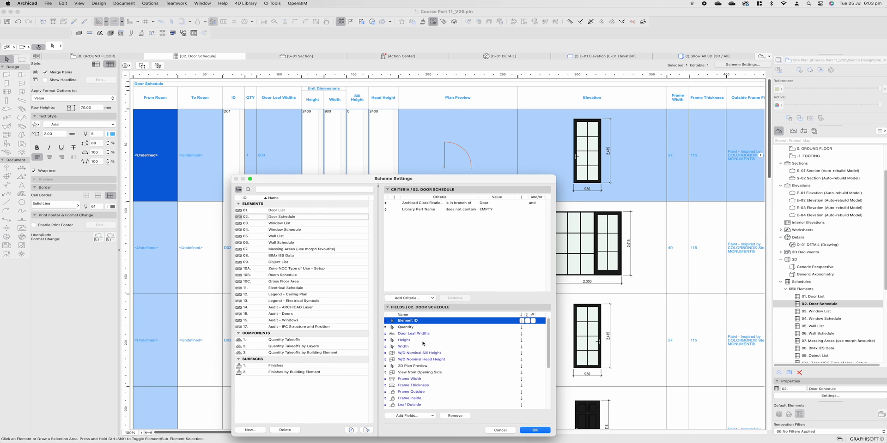
{"action": "left_click", "coordinate": [418, 365]}
{"action": "left_click", "coordinate": [453, 415]}
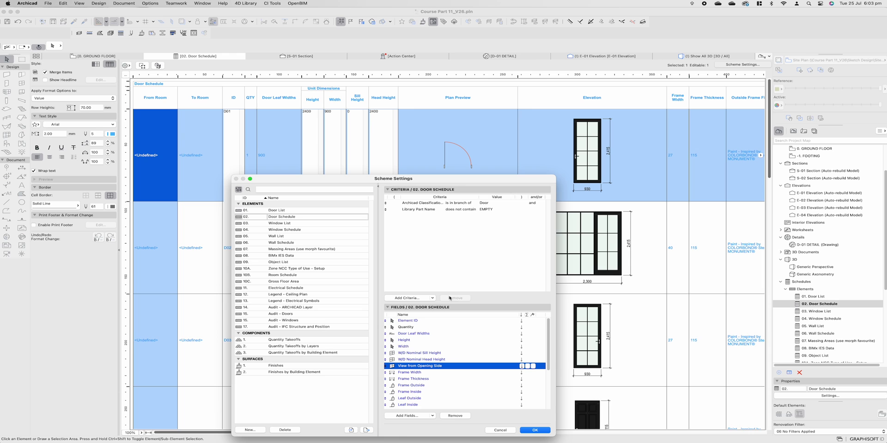
- Go through the remaining Door Schedule fields, from the frame and leaf properties down to the handle and opening notes
{"action": "left_click_drag", "start_coordinate": [482, 184], "coordinate": [515, 153]}
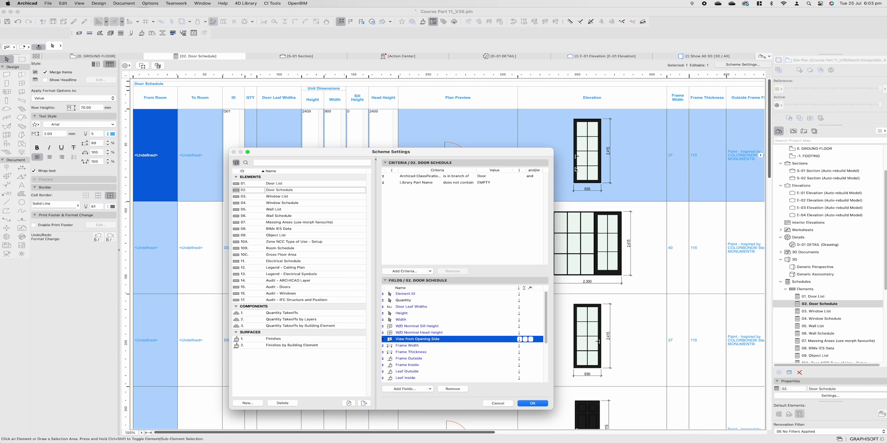
{"action": "scroll", "coordinate": [462, 342], "scroll_direction": "down", "scroll_amount": 3}
{"action": "left_click", "coordinate": [428, 325]}
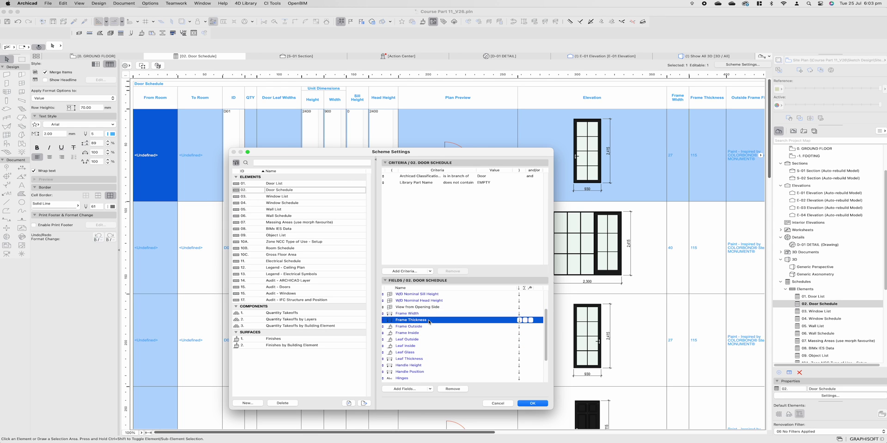
{"action": "key", "text": "Down"}
{"action": "key", "text": "Down"}
{"action": "key", "text": "Down"}
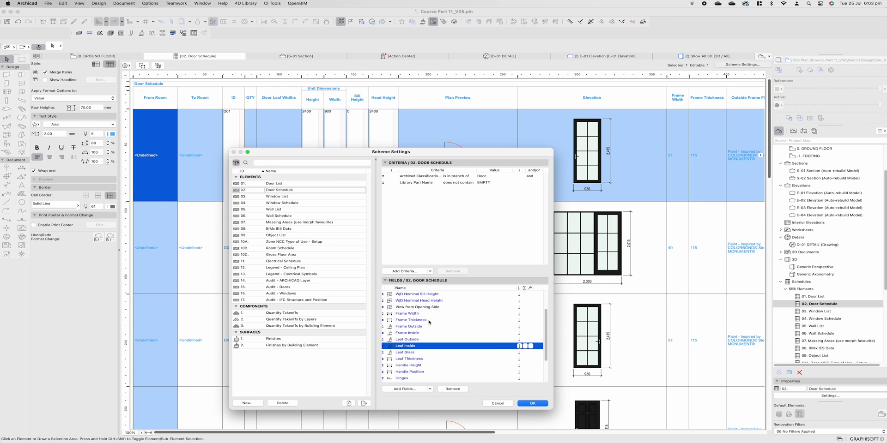
{"action": "key", "text": "Down"}
{"action": "key", "text": "Up"}
{"action": "key", "text": "Up"}
{"action": "key", "text": "Up"}
{"action": "key", "text": "Up"}
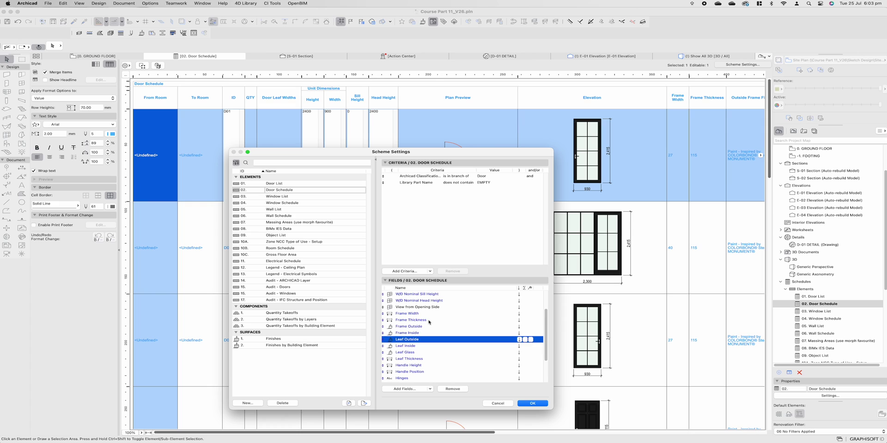
{"action": "key", "text": "Down"}
{"action": "key", "text": "Down"}
{"action": "key", "text": "Down"}
{"action": "key", "text": "Down"}
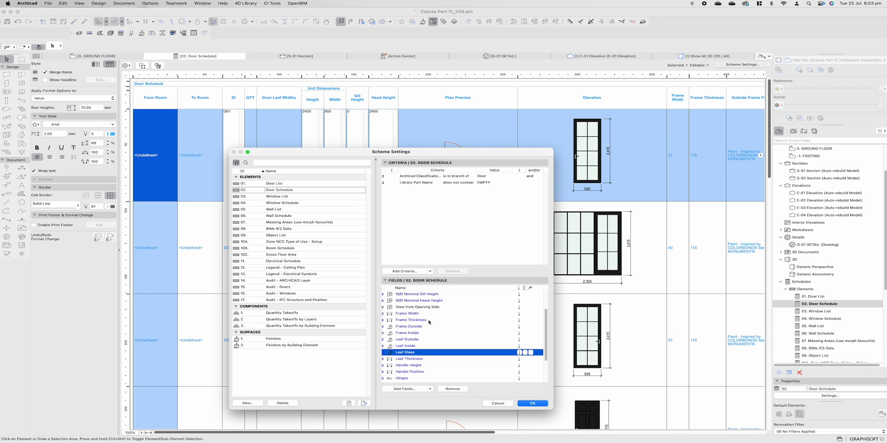
{"action": "key", "text": "Down"}
{"action": "key", "text": "Down"}
{"action": "scroll", "coordinate": [481, 360], "scroll_direction": "down", "scroll_amount": 3}
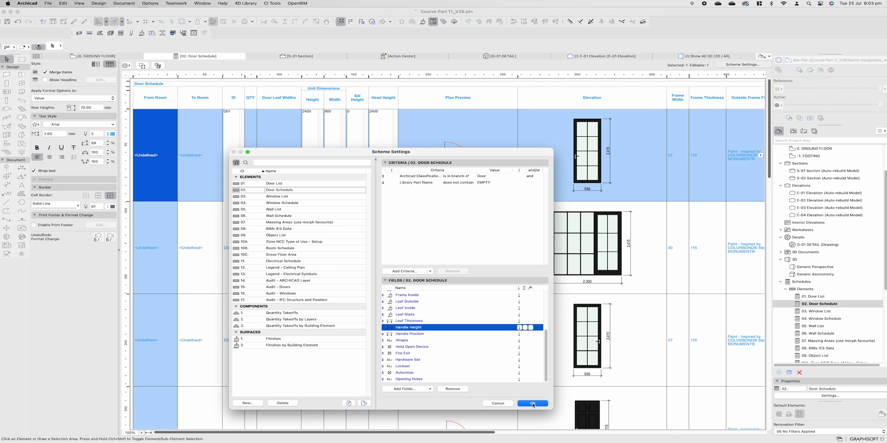
- Apply the scheme changes to the Door Schedule and look through its finish, handle and hardware columns
{"action": "left_click", "coordinate": [532, 403]}
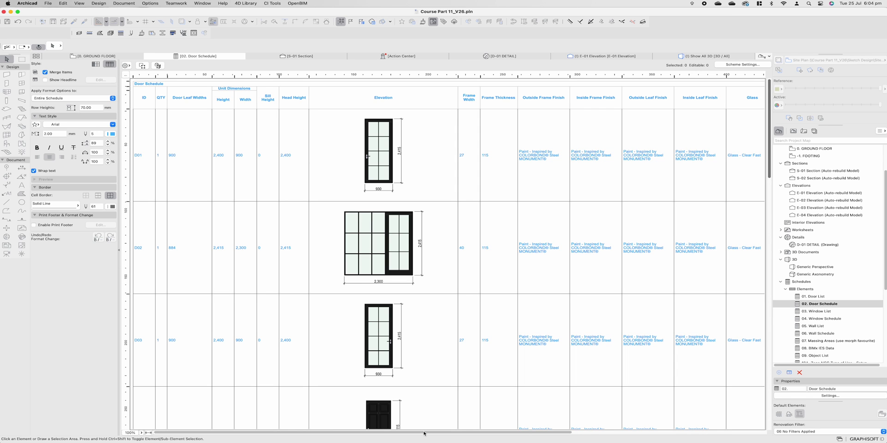
{"action": "left_click_drag", "start_coordinate": [422, 432], "coordinate": [624, 425]}
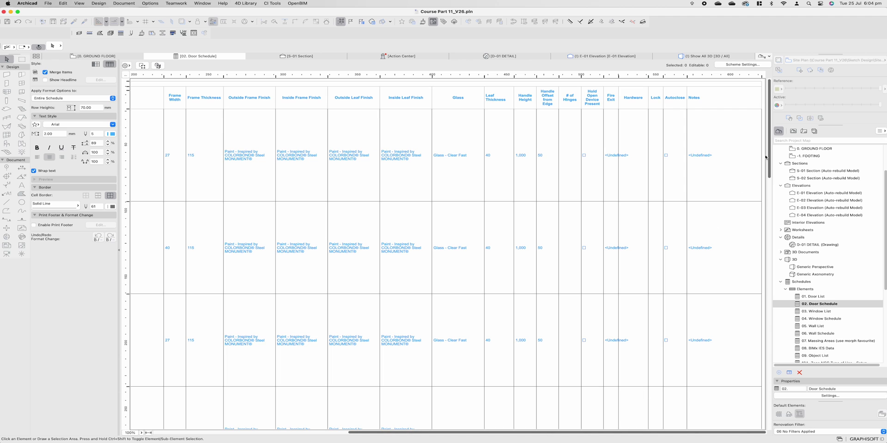
- Open the Door Schedule's scheme settings and move the Leaf Thickness field directly below Frame Thickness
{"action": "left_click", "coordinate": [743, 65]}
{"action": "left_click_drag", "start_coordinate": [486, 151], "coordinate": [483, 175]}
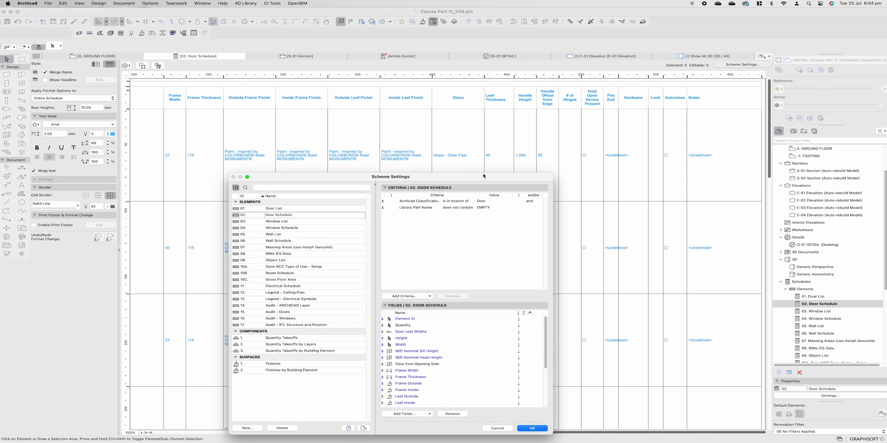
{"action": "left_click", "coordinate": [386, 373]}
{"action": "scroll", "coordinate": [386, 372], "scroll_direction": "down", "scroll_amount": 3}
{"action": "left_click", "coordinate": [417, 375]}
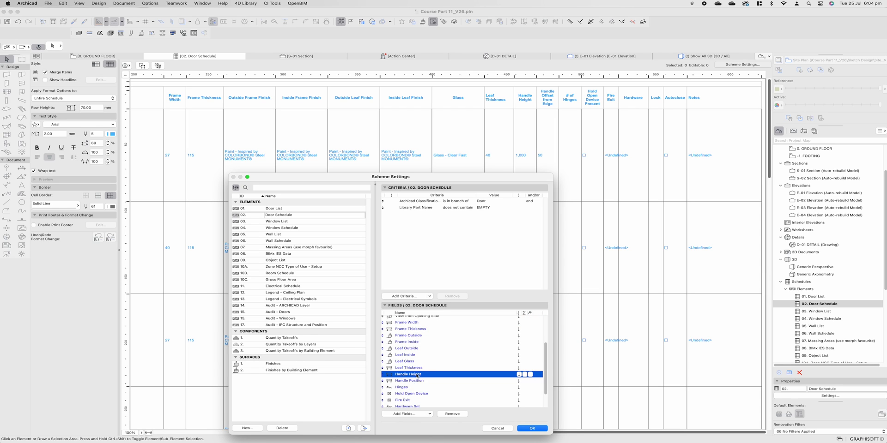
{"action": "left_click", "coordinate": [417, 368]}
{"action": "left_click", "coordinate": [418, 375], "text": "shift"}
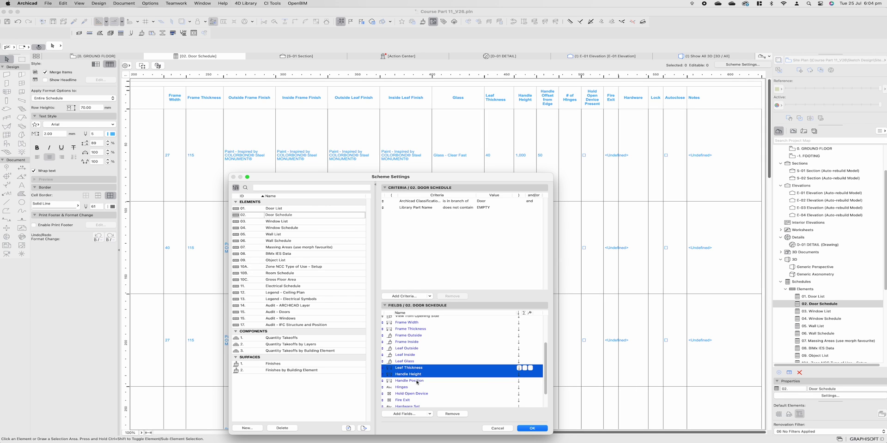
{"action": "left_click", "coordinate": [417, 381], "text": "shift"}
{"action": "left_click", "coordinate": [425, 388], "text": "shift"}
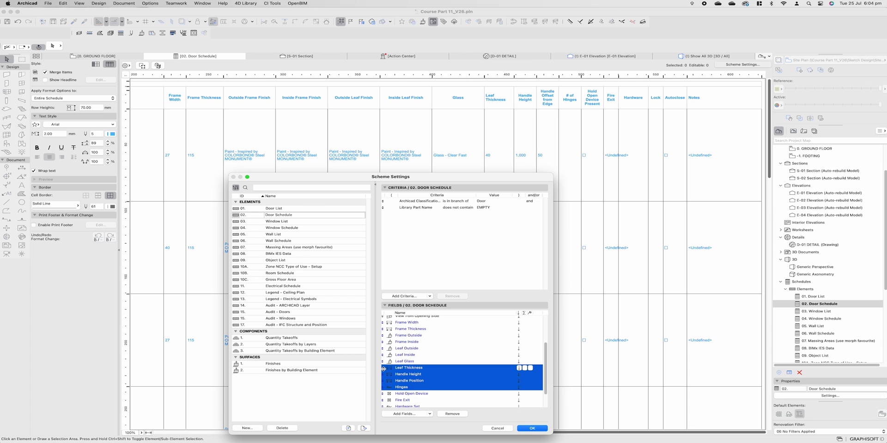
{"action": "left_click_drag", "start_coordinate": [384, 369], "coordinate": [383, 336]}
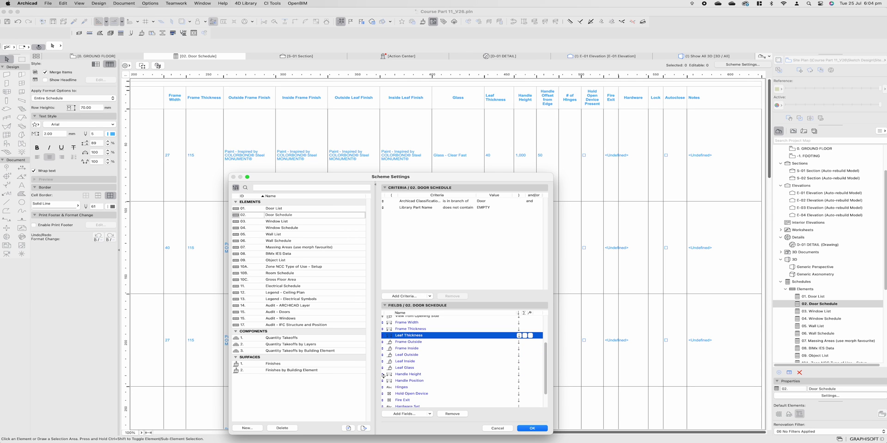
- Move the Handle Height, Handle Position and Hinges fields below Leaf Thickness and apply the scheme changes
{"action": "left_click_drag", "start_coordinate": [383, 375], "coordinate": [389, 359]}
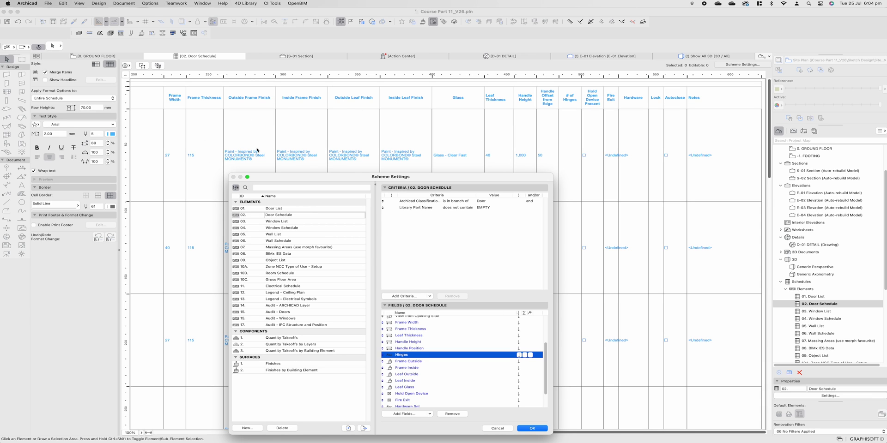
{"action": "scroll", "coordinate": [430, 380], "scroll_direction": "down", "scroll_amount": 2}
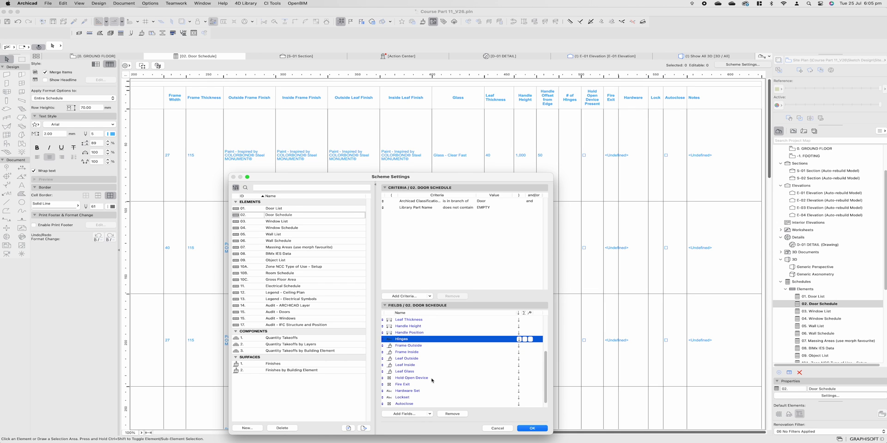
{"action": "scroll", "coordinate": [431, 380], "scroll_direction": "down", "scroll_amount": 1}
{"action": "scroll", "coordinate": [429, 384], "scroll_direction": "down", "scroll_amount": 1}
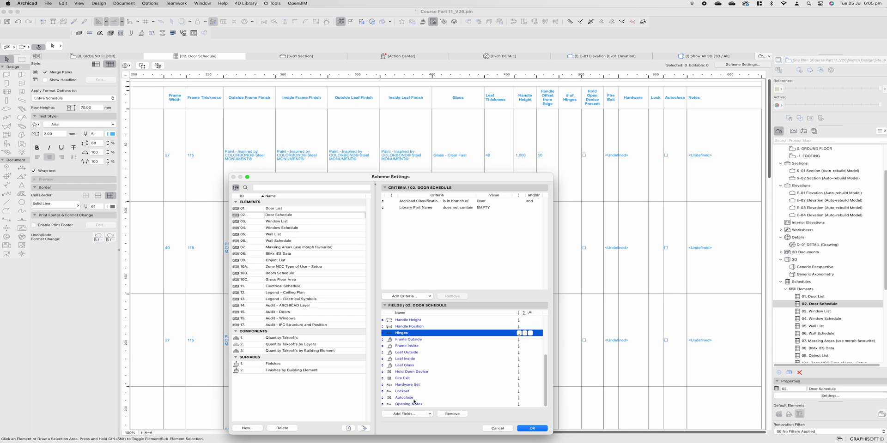
{"action": "left_click", "coordinate": [530, 428]}
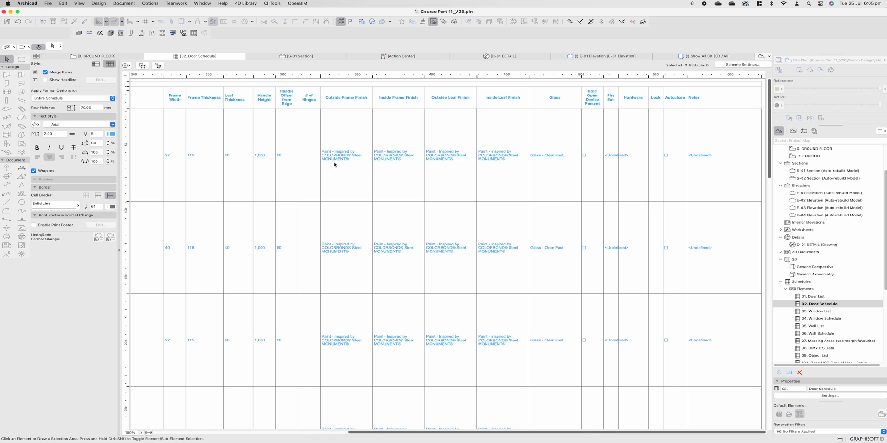
- Set the number of hinges for the first door in the schedule to 3
{"action": "left_click", "coordinate": [305, 155]}
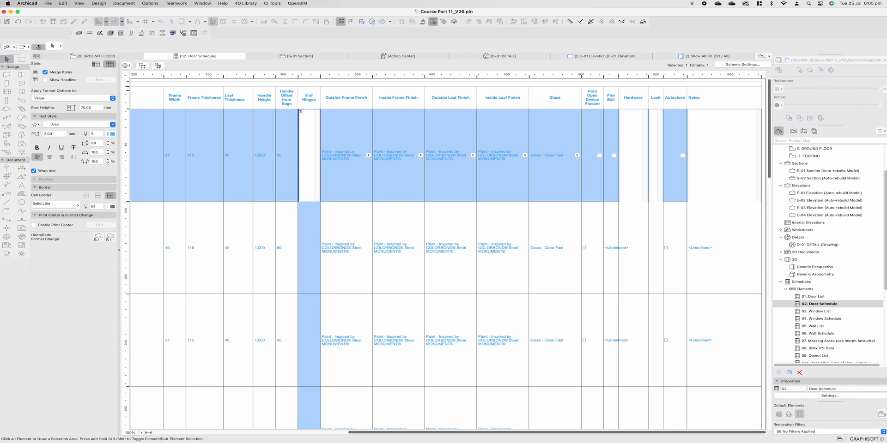
{"action": "key", "text": "Return"}
{"action": "left_click", "coordinate": [344, 185]}
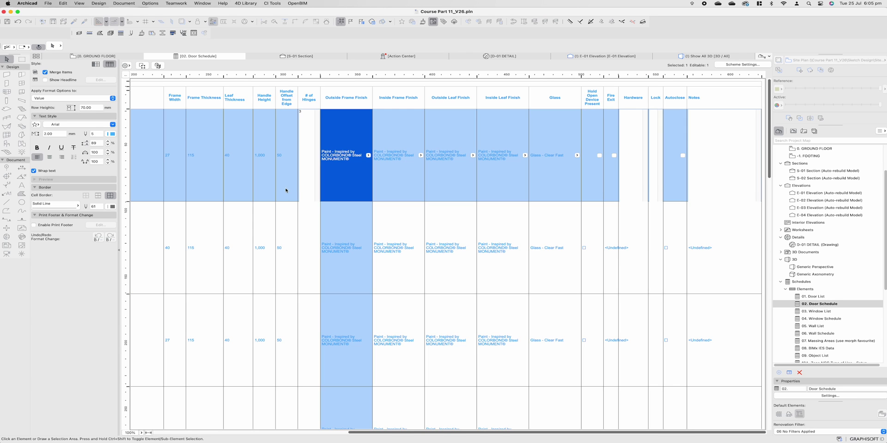
{"action": "left_click", "coordinate": [271, 245]}
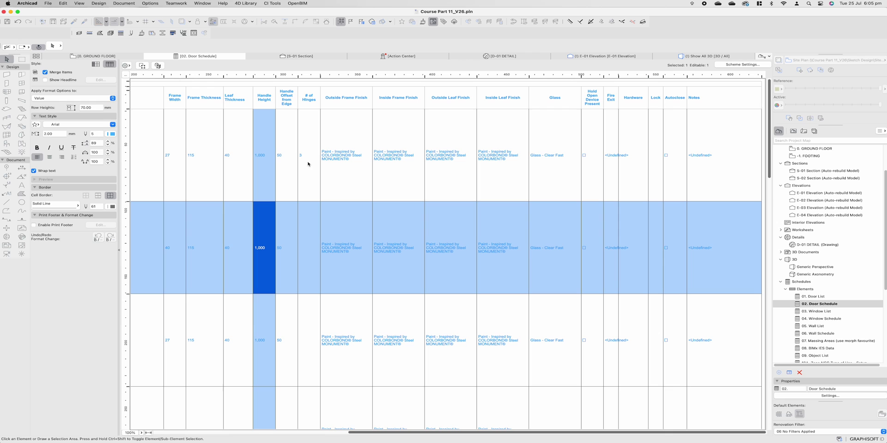
- Browse the surfaces available for the first door's glass and leave the list without choosing one
{"action": "left_click", "coordinate": [577, 156]}
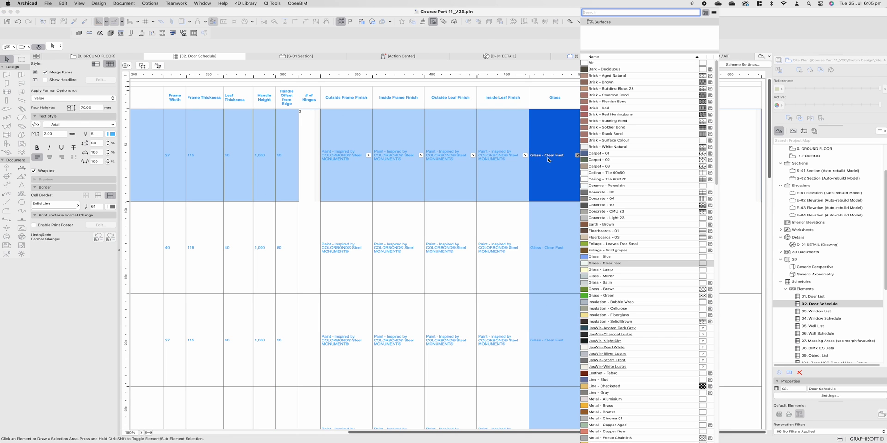
{"action": "key", "text": "Up"}
{"action": "key", "text": "Up"}
{"action": "key", "text": "Up"}
{"action": "key", "text": "Up"}
{"action": "key", "text": "Up"}
{"action": "key", "text": "Up"}
{"action": "key", "text": "Up"}
{"action": "key", "text": "Up"}
{"action": "key", "text": "Up"}
{"action": "key", "text": "Up"}
{"action": "key", "text": "Up"}
{"action": "key", "text": "Up"}
{"action": "key", "text": "Escape"}
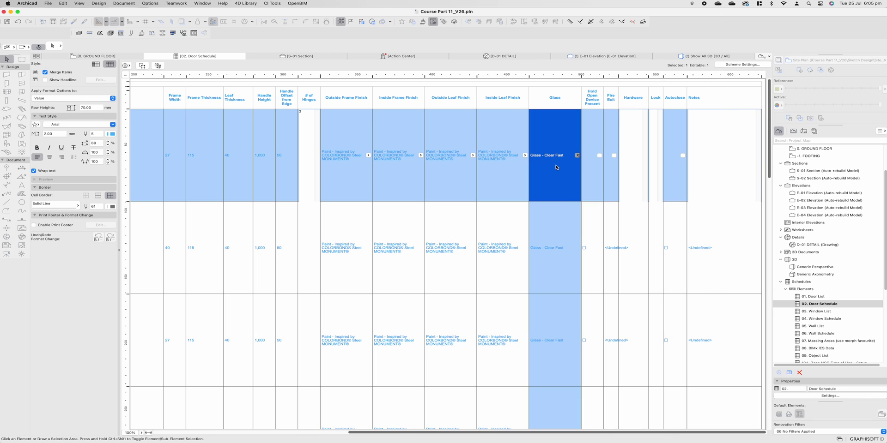
- Check which of the first door's hold-open, hardware, lock, autoclose and notes cells can be edited
{"action": "left_click", "coordinate": [600, 155]}
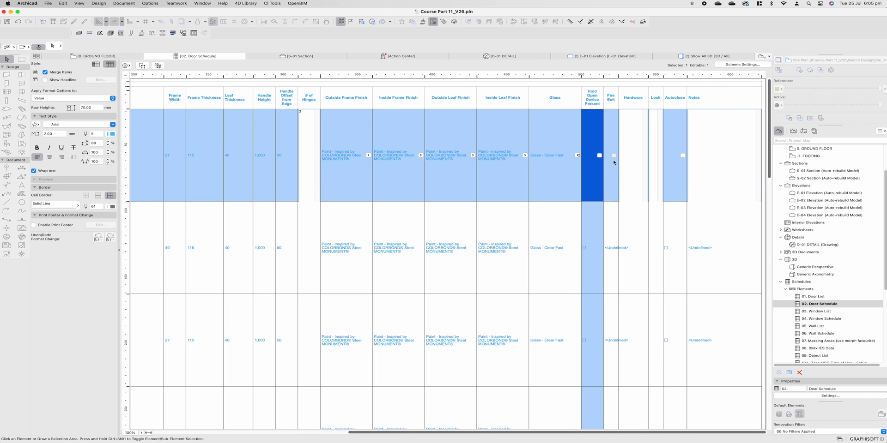
{"action": "left_click", "coordinate": [631, 154]}
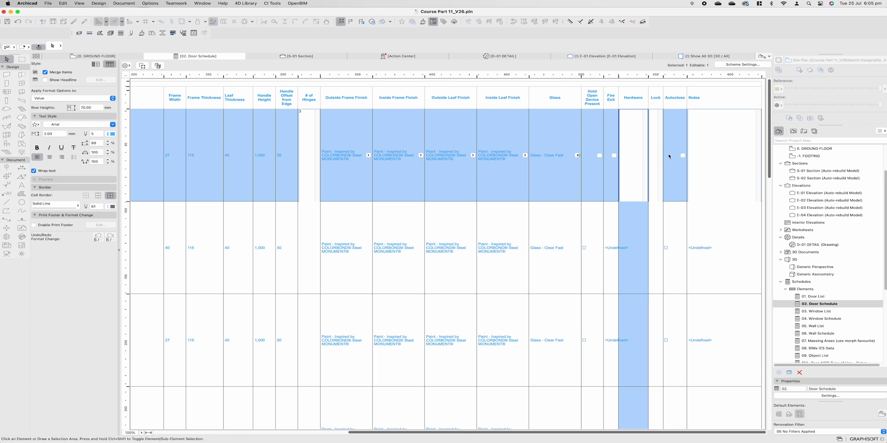
{"action": "left_click", "coordinate": [655, 159]}
{"action": "left_click", "coordinate": [682, 156]}
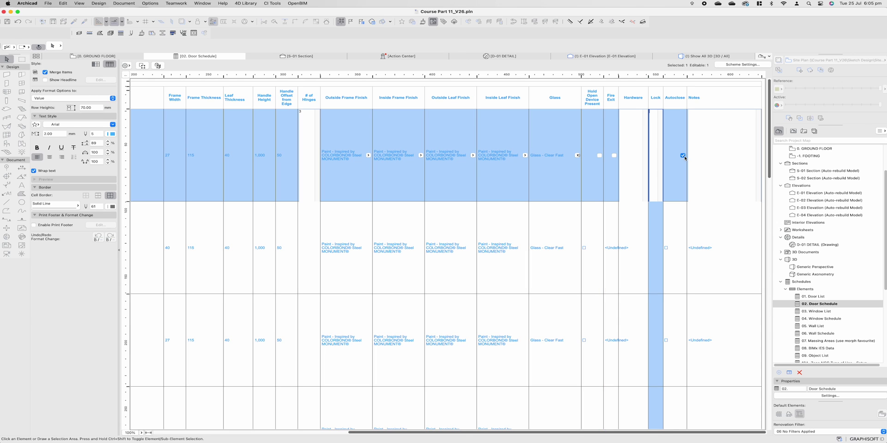
{"action": "left_click", "coordinate": [697, 155]}
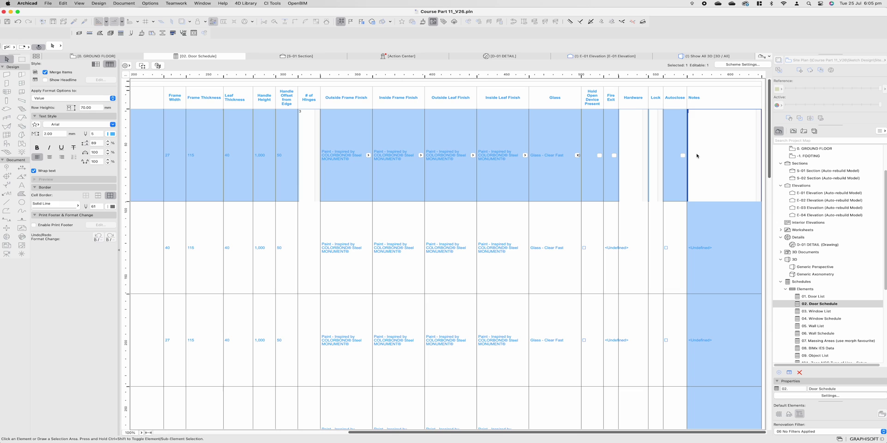
- Search the parameters and properties available as Door Schedule fields for SEAL, then close the scheme settings
{"action": "left_click", "coordinate": [733, 65]}
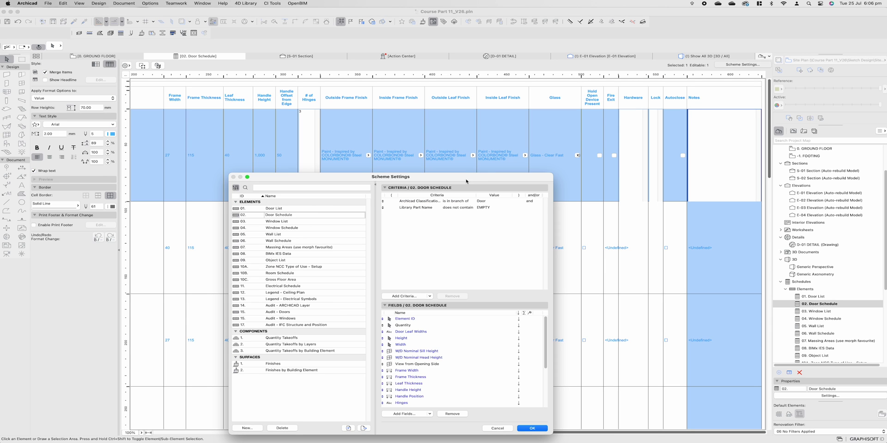
{"action": "left_click_drag", "start_coordinate": [466, 181], "coordinate": [483, 121]}
{"action": "scroll", "coordinate": [442, 306], "scroll_direction": "down", "scroll_amount": 4}
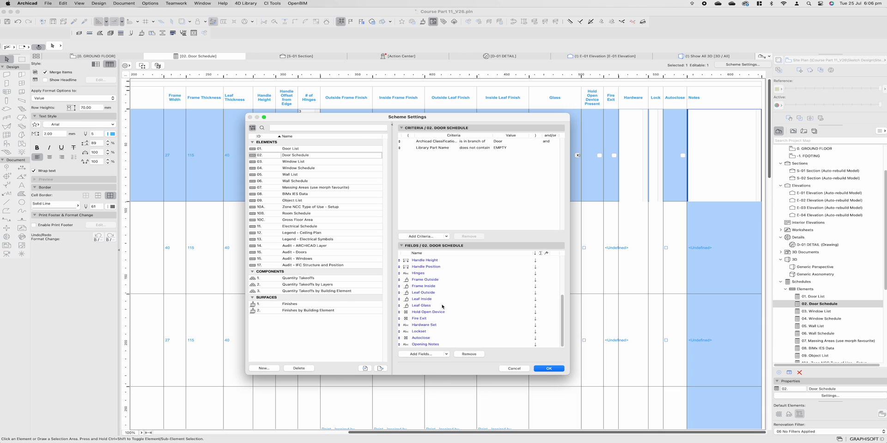
{"action": "left_click", "coordinate": [446, 354]}
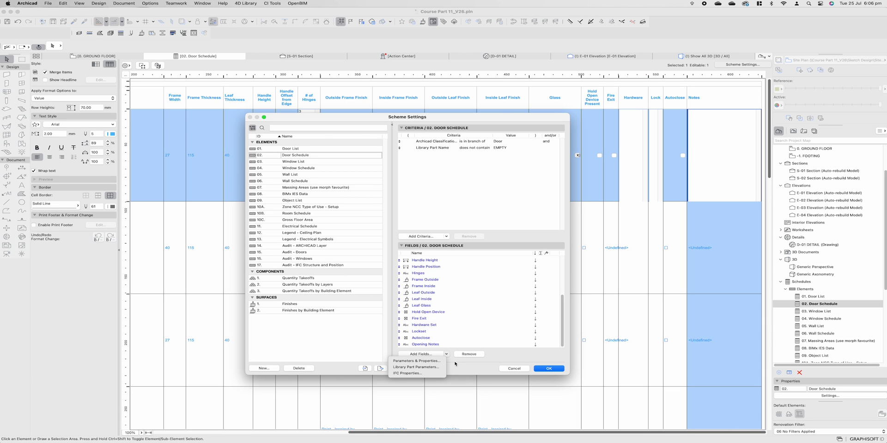
{"action": "left_click", "coordinate": [415, 360]}
{"action": "type", "text": "SEAL"}
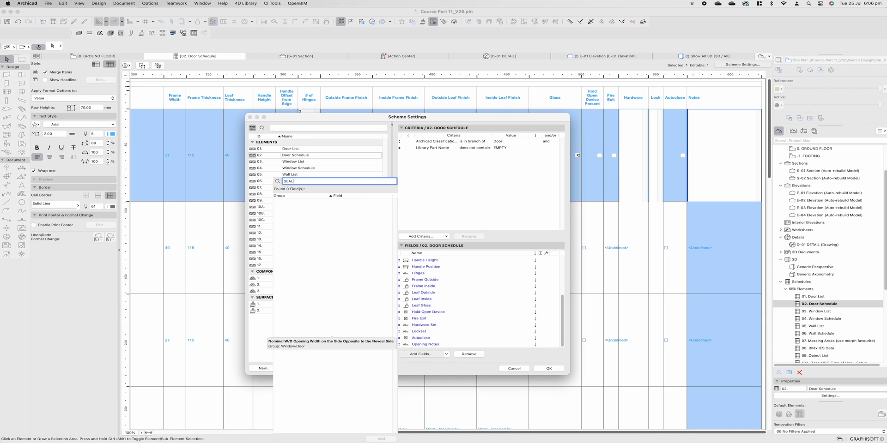
{"action": "key", "text": "Escape"}
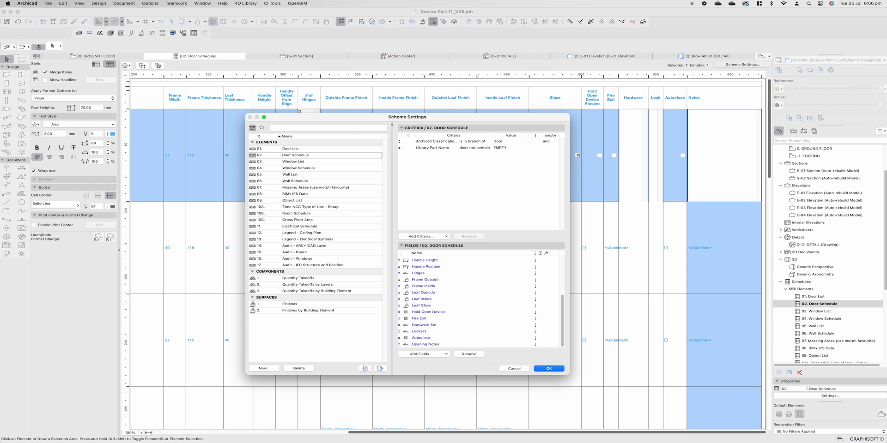
{"action": "left_click", "coordinate": [547, 368]}
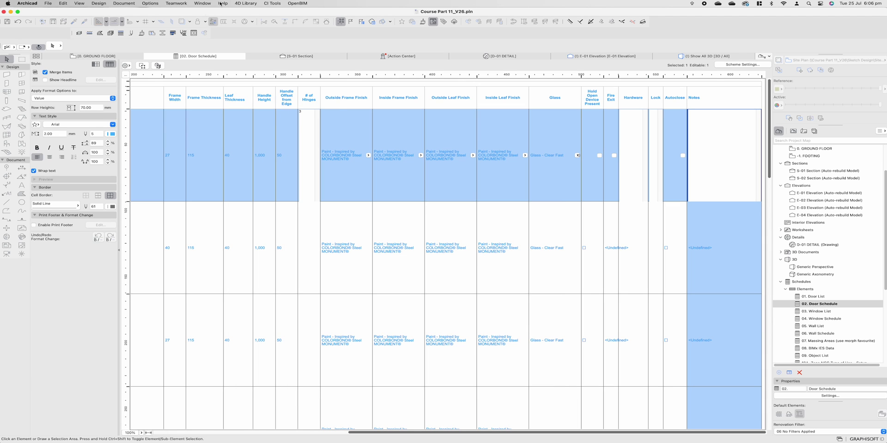
- Open the Classification Manager and examine the properties available to the Door classification under Elements and Opening
{"action": "left_click", "coordinate": [221, 3]}
{"action": "type", "text": "MANAGER"}
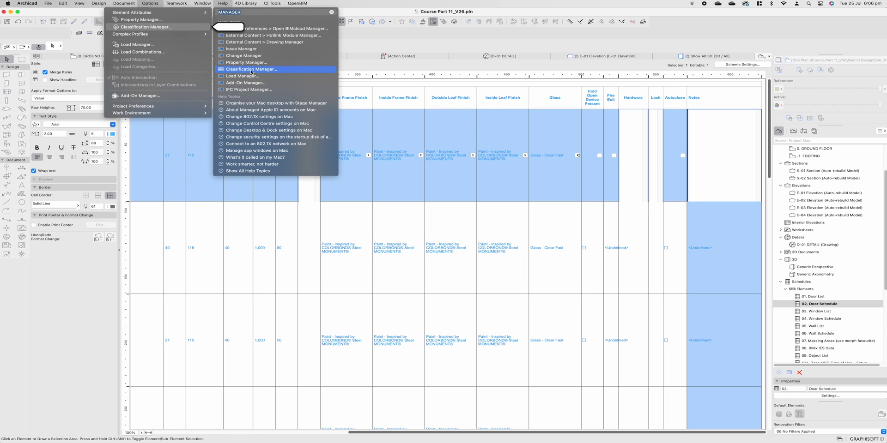
{"action": "left_click", "coordinate": [250, 70]}
{"action": "left_click", "coordinate": [286, 121]}
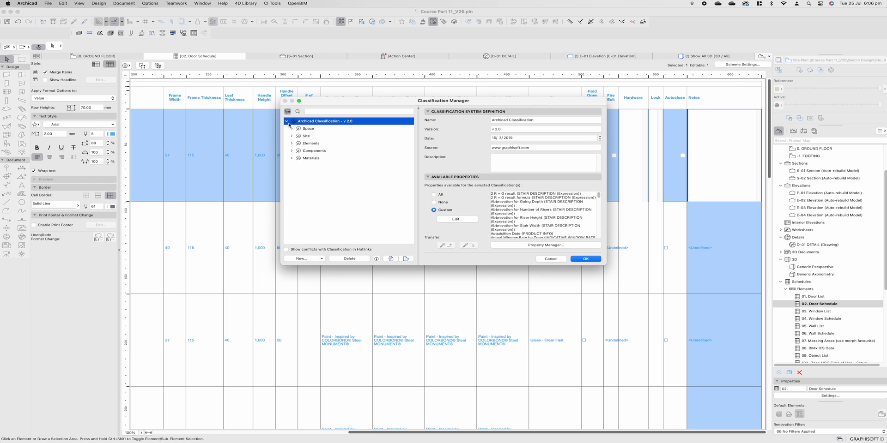
{"action": "left_click", "coordinate": [291, 143]}
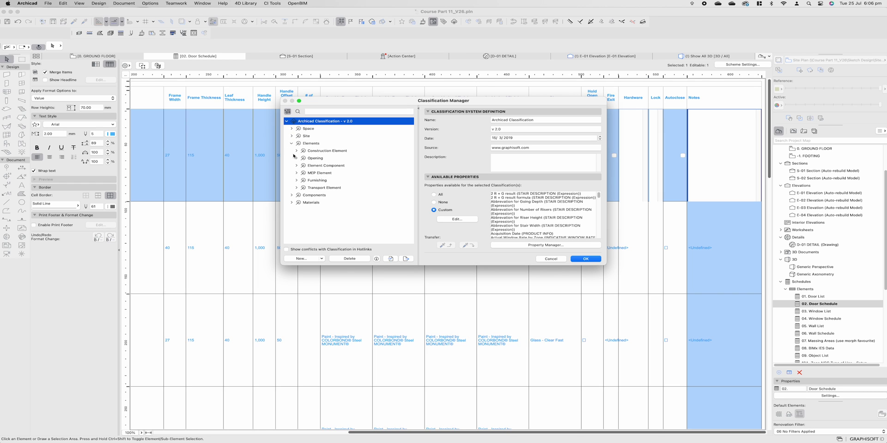
{"action": "left_click", "coordinate": [296, 158]}
{"action": "left_click", "coordinate": [301, 166]}
{"action": "left_click", "coordinate": [310, 166]}
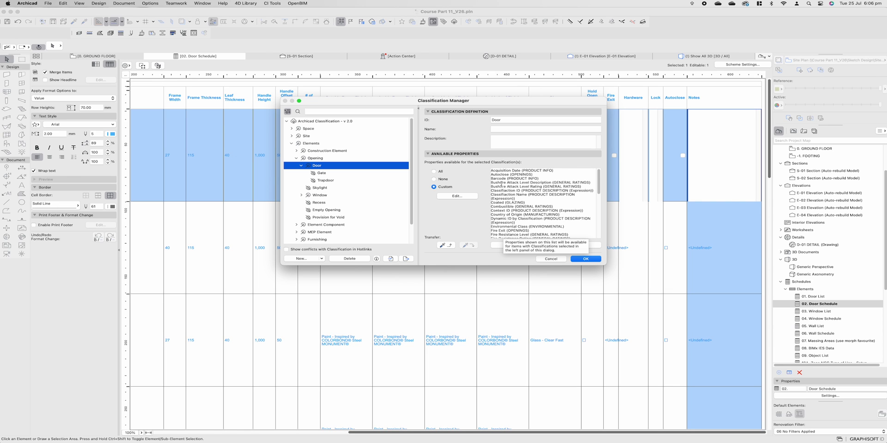
{"action": "scroll", "coordinate": [504, 200], "scroll_direction": "down", "scroll_amount": 10}
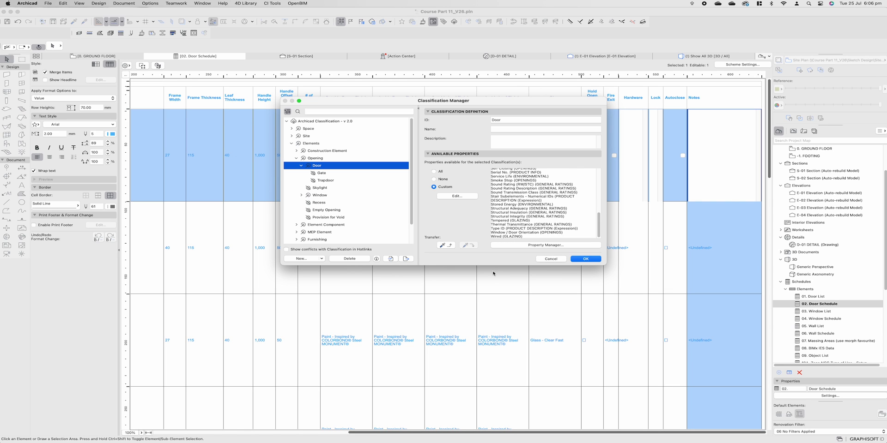
- Open the Property Manager and create a new property named DOOR SEAL in the OPENINGS group
{"action": "left_click", "coordinate": [515, 245]}
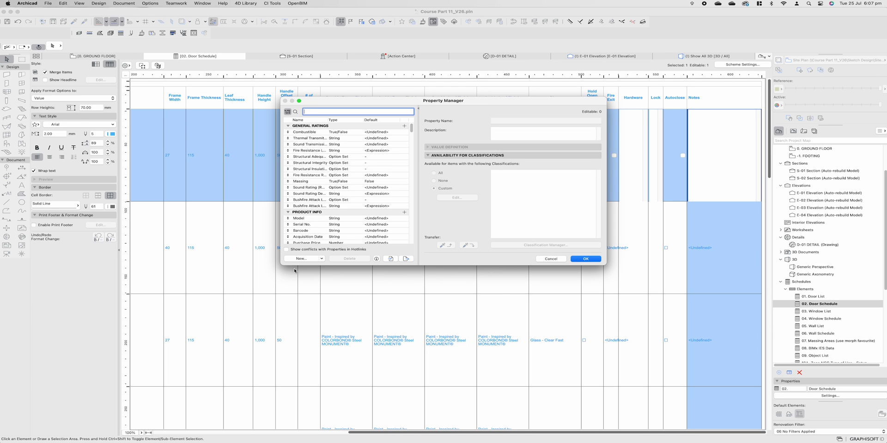
{"action": "scroll", "coordinate": [407, 143], "scroll_direction": "down", "scroll_amount": 5}
{"action": "left_click", "coordinate": [405, 140]}
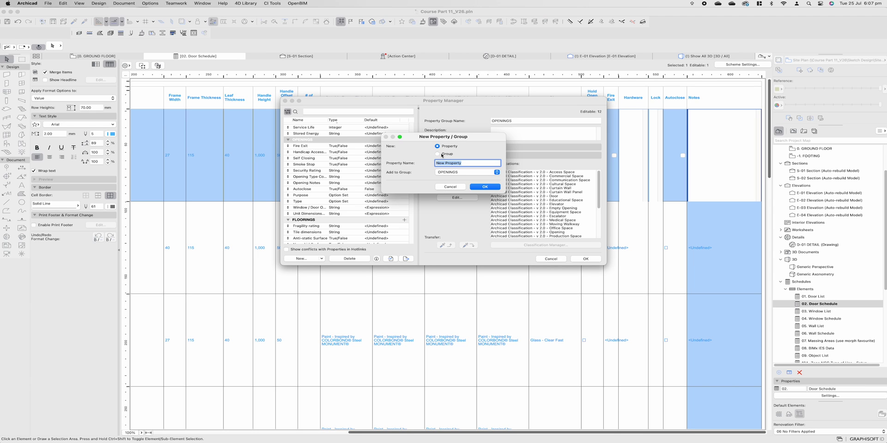
{"action": "type", "text": "S"}
{"action": "type", "text": "OOR SEA"}
{"action": "key", "text": "Return"}
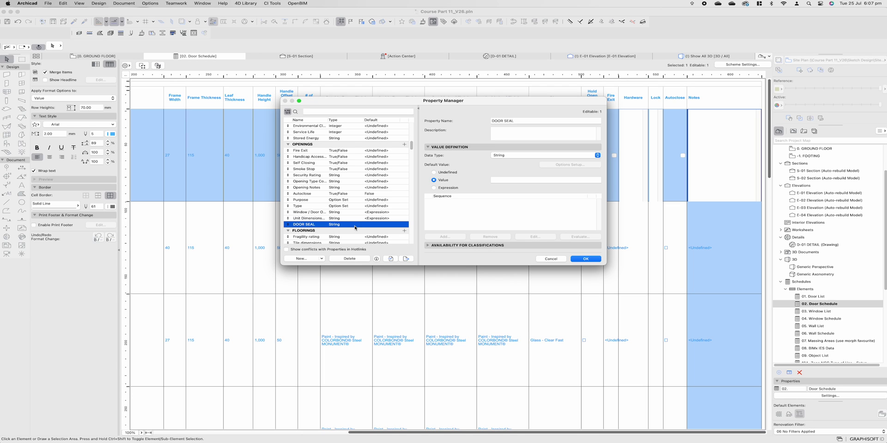
- Make DOOR SEAL an Option Set property with the options WEATHER SEAL, ACOUSTIC SEAL, FIRE SEAL and N/A, and save it
{"action": "left_click", "coordinate": [509, 156]}
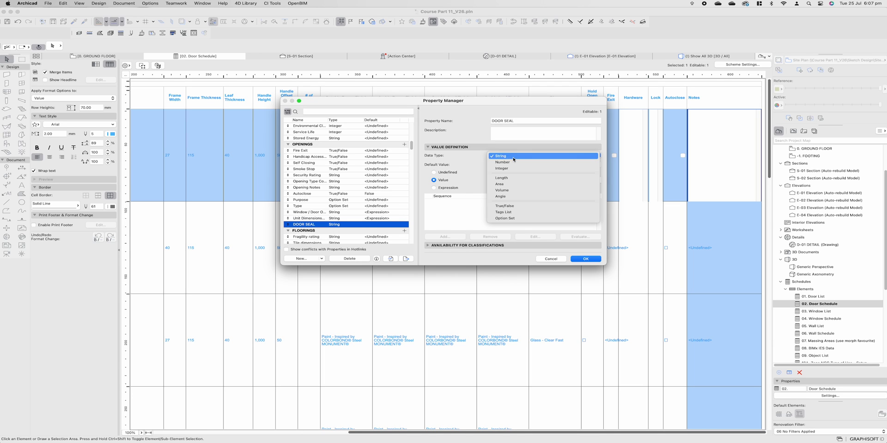
{"action": "left_click", "coordinate": [523, 218]}
{"action": "left_click", "coordinate": [418, 143]}
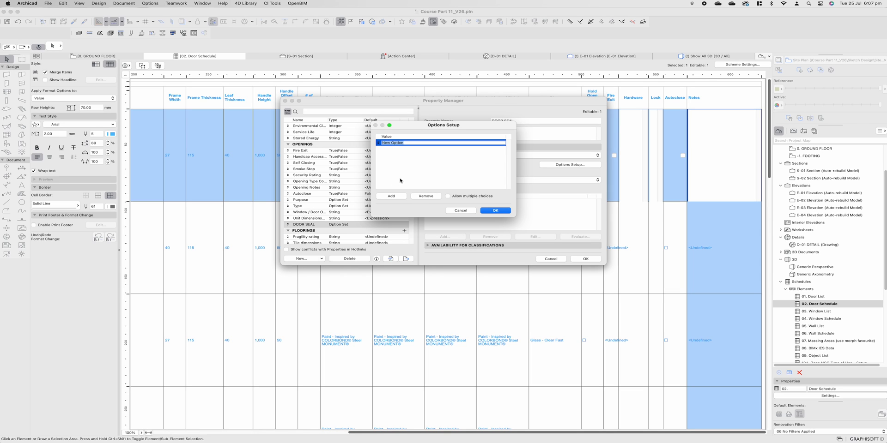
{"action": "type", "text": "WEATHER SEAL"}
{"action": "left_click", "coordinate": [384, 197]}
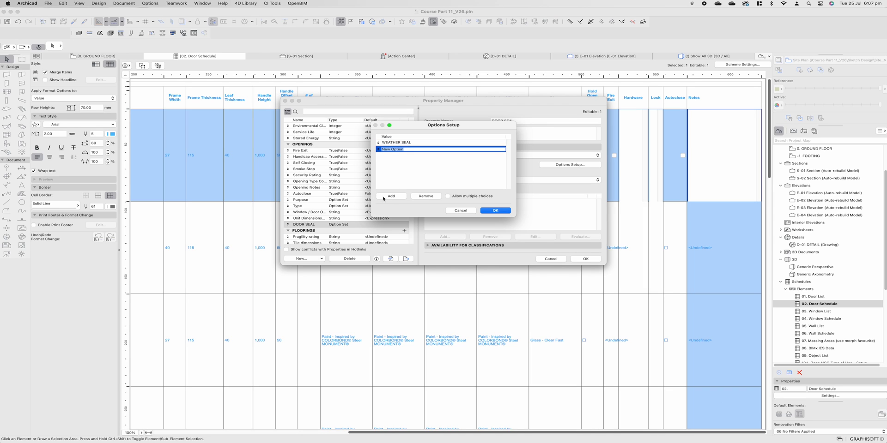
{"action": "type", "text": "ACOUSTIC SEAL"}
{"action": "key", "text": "Return"}
{"action": "type", "text": "FORE SEAL"}
{"action": "key", "text": "Return"}
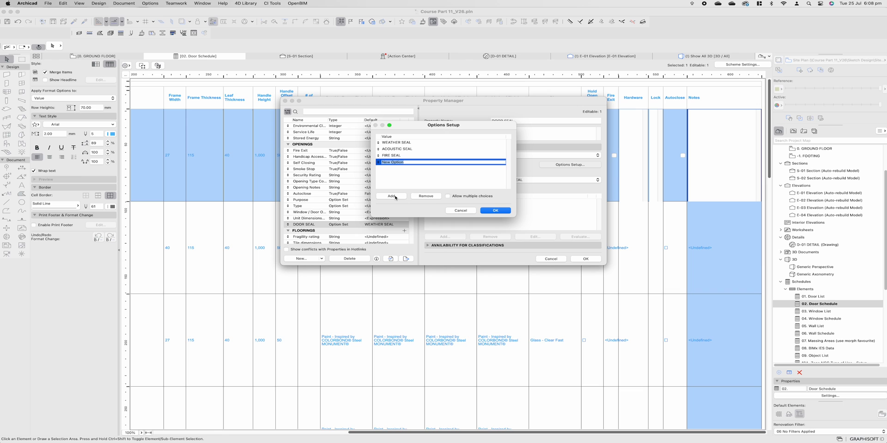
{"action": "type", "text": "N/A"}
{"action": "left_click", "coordinate": [493, 210]}
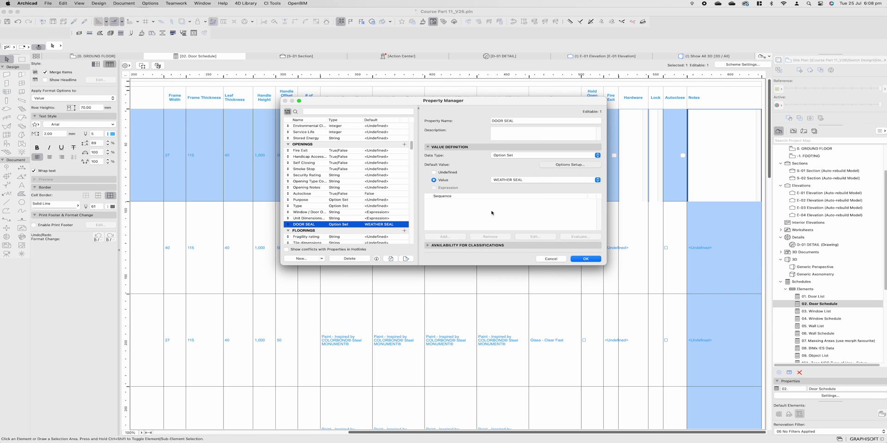
{"action": "left_click", "coordinate": [585, 259]}
{"action": "left_click", "coordinate": [585, 259]}
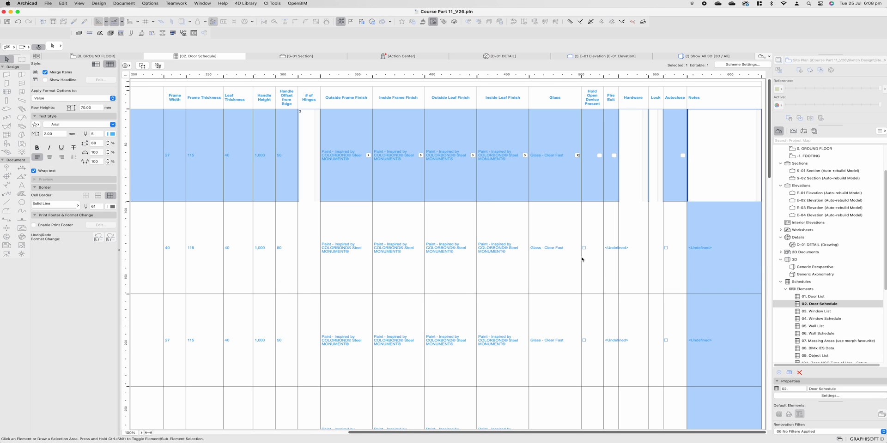
- Add the DOOR SEAL property as a field in the Door Schedule scheme and place it just before Opening Notes
{"action": "left_click", "coordinate": [742, 65]}
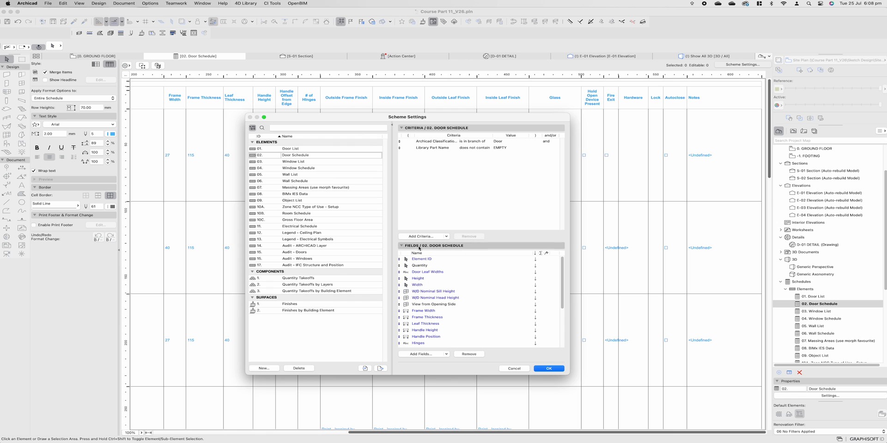
{"action": "left_click", "coordinate": [421, 354]}
{"action": "type", "text": "SEAL"}
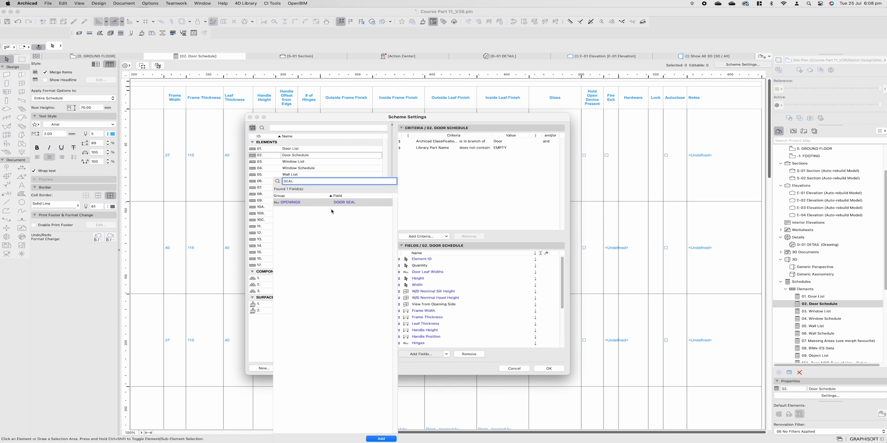
{"action": "double_click", "coordinate": [331, 202]}
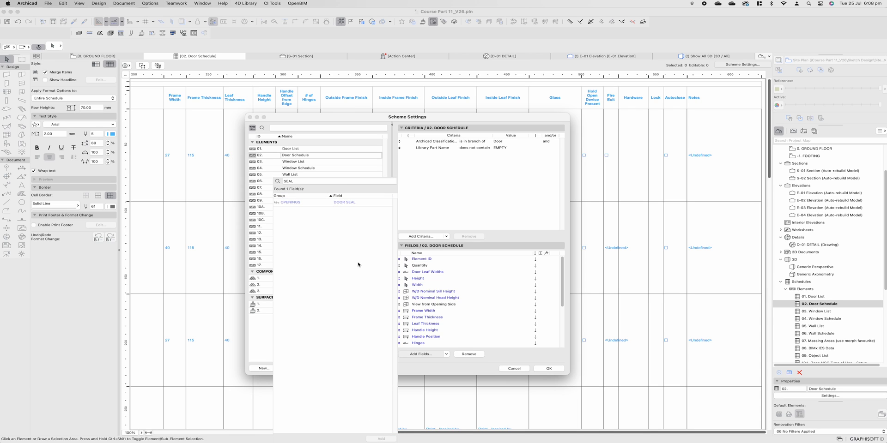
{"action": "scroll", "coordinate": [447, 331], "scroll_direction": "down", "scroll_amount": 5}
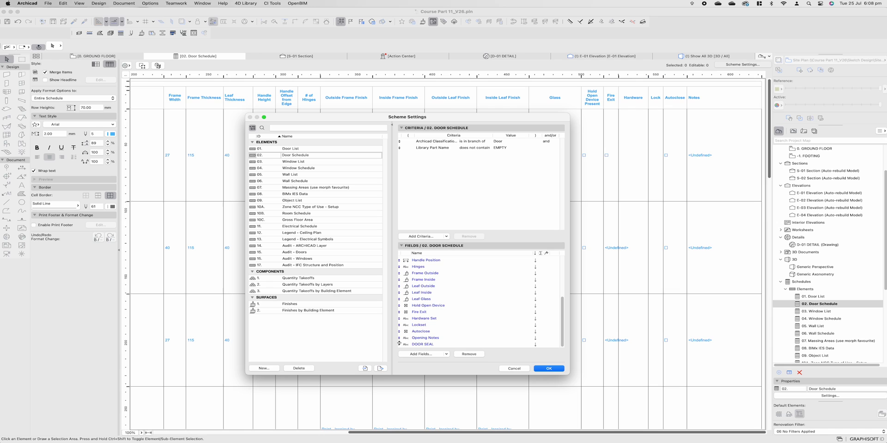
{"action": "left_click_drag", "start_coordinate": [399, 344], "coordinate": [399, 338]}
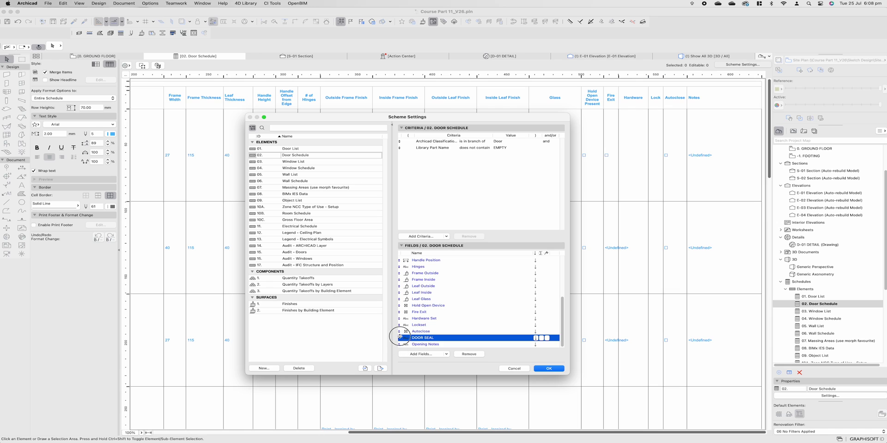
{"action": "left_click", "coordinate": [549, 368]}
- Give the DOOR SEAL property custom availability in the Property Manager, limited to the Archicad Classification's Door entry
{"action": "left_click", "coordinate": [699, 182]}
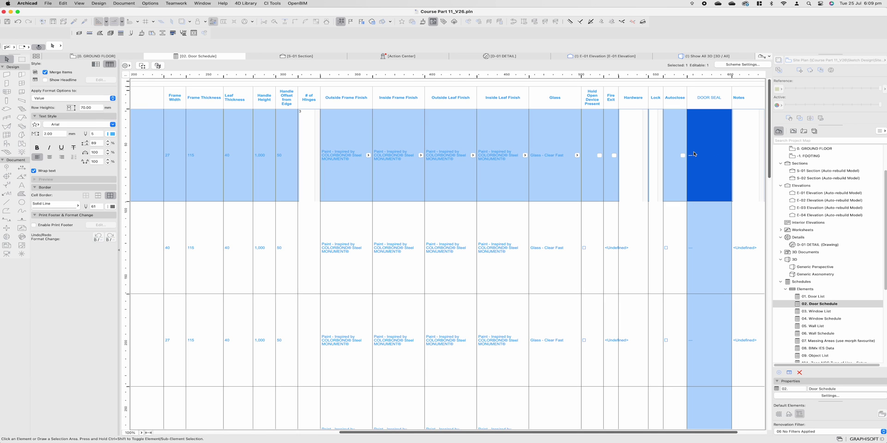
{"action": "left_click", "coordinate": [224, 3]}
{"action": "mouse_move", "coordinate": [266, 69]}
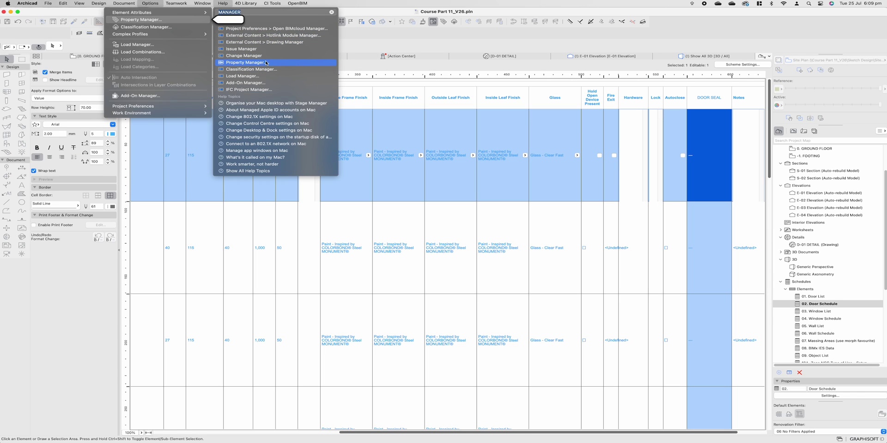
{"action": "left_click", "coordinate": [266, 62]}
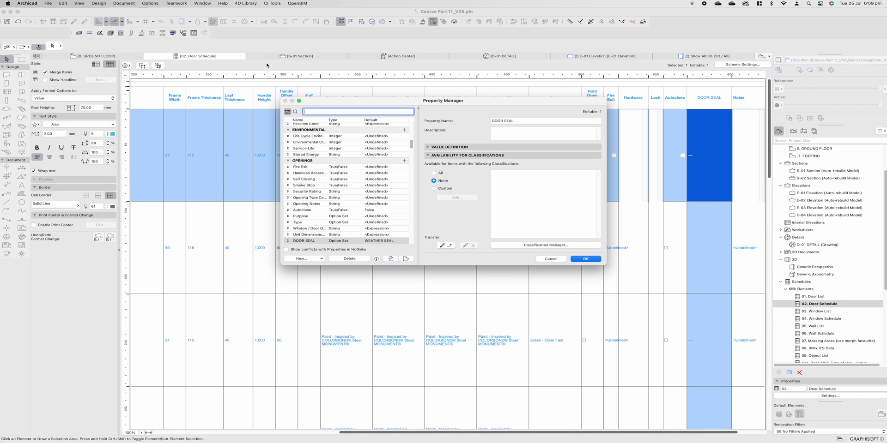
{"action": "left_click", "coordinate": [428, 148]}
{"action": "left_click", "coordinate": [429, 147]}
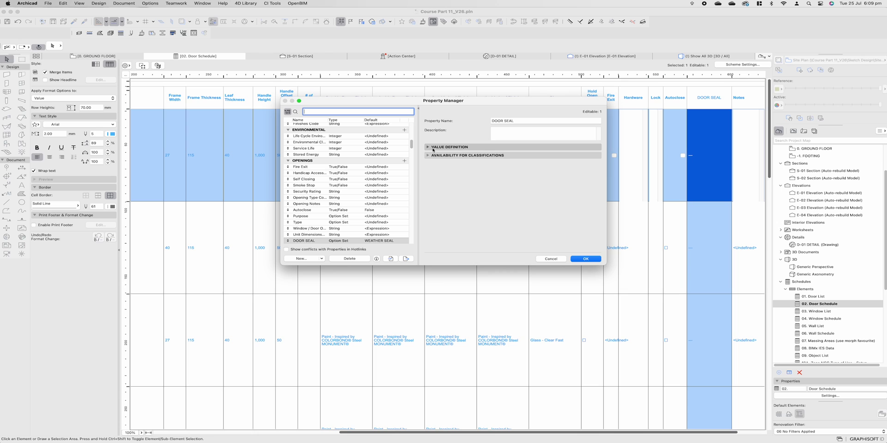
{"action": "left_click", "coordinate": [430, 148]}
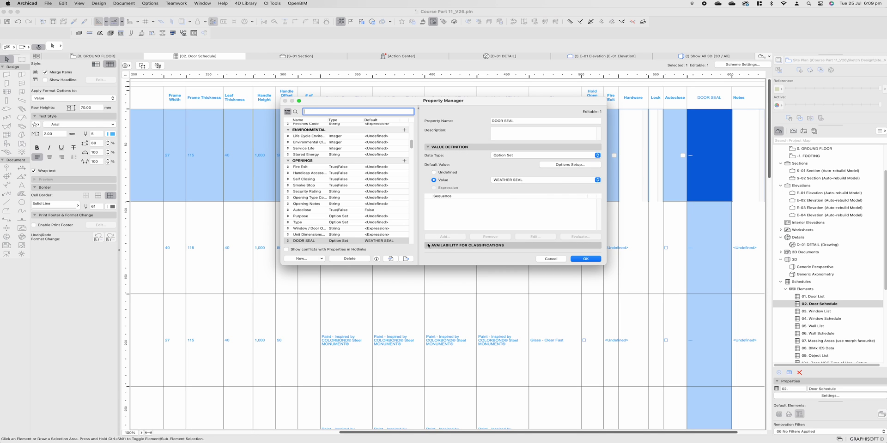
{"action": "left_click", "coordinate": [445, 245]}
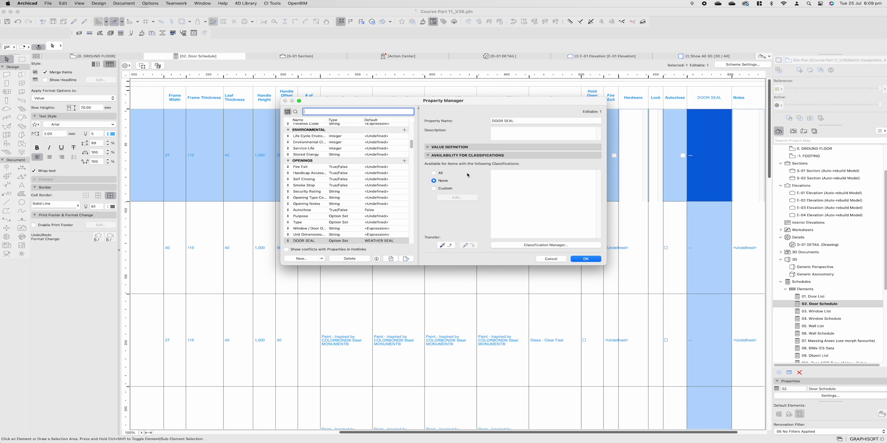
{"action": "left_click", "coordinate": [434, 189]}
{"action": "left_click", "coordinate": [455, 198]}
{"action": "type", "text": "DOOR"}
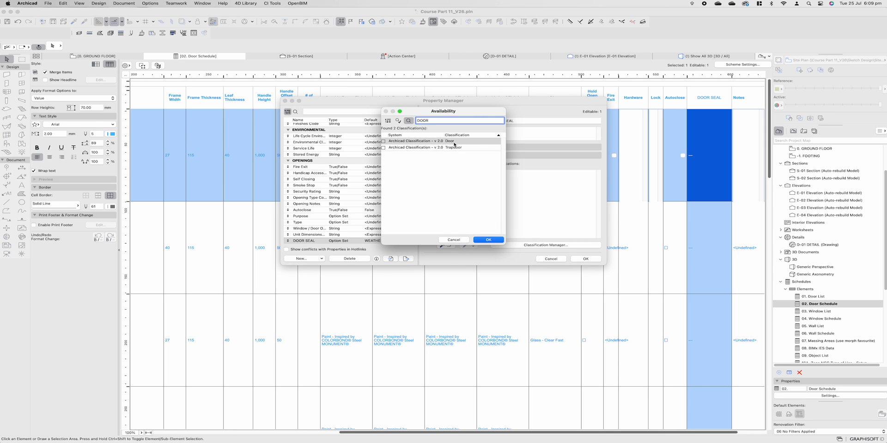
{"action": "key", "text": "Return"}
{"action": "left_click", "coordinate": [383, 141]}
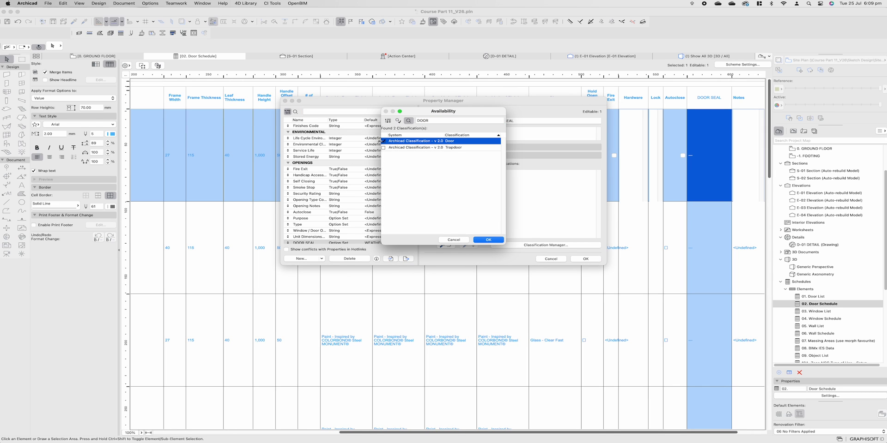
{"action": "left_click", "coordinate": [486, 242]}
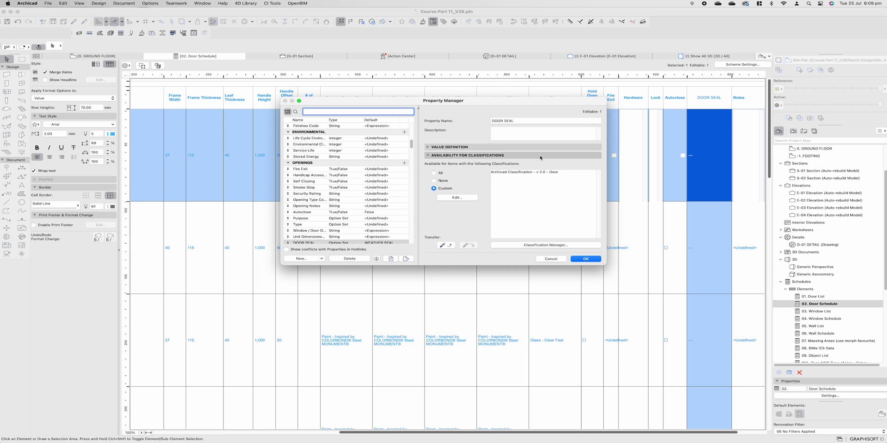
{"action": "left_click", "coordinate": [585, 259]}
- Set the first door's DOOR SEAL to FIRE SEAL and mark that door as a fire exit
{"action": "left_click", "coordinate": [708, 158]}
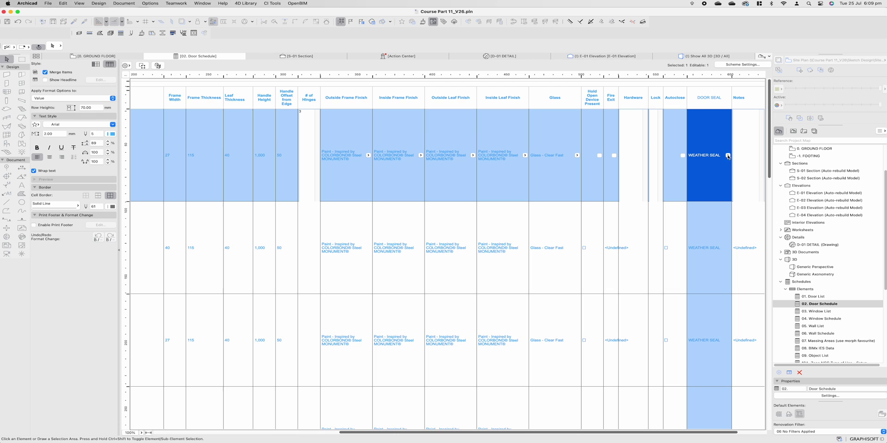
{"action": "left_click", "coordinate": [727, 155]}
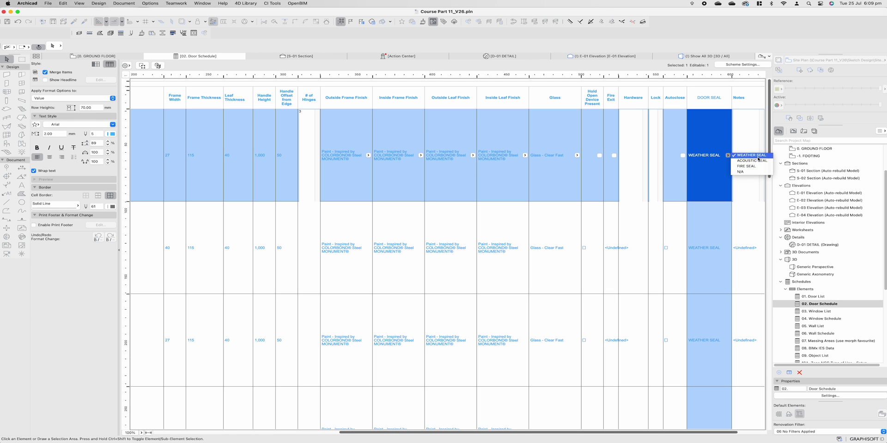
{"action": "left_click", "coordinate": [758, 160]}
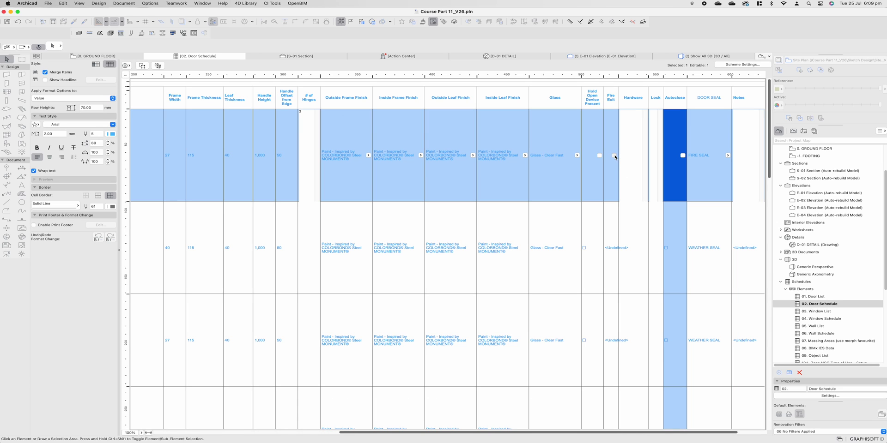
{"action": "left_click", "coordinate": [614, 155]}
{"action": "left_click", "coordinate": [588, 161]}
{"action": "left_click", "coordinate": [641, 179]}
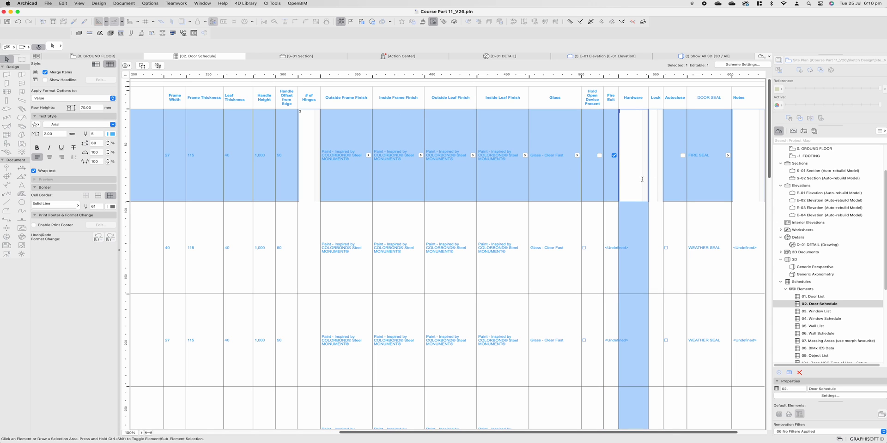
{"action": "left_click", "coordinate": [742, 170]}
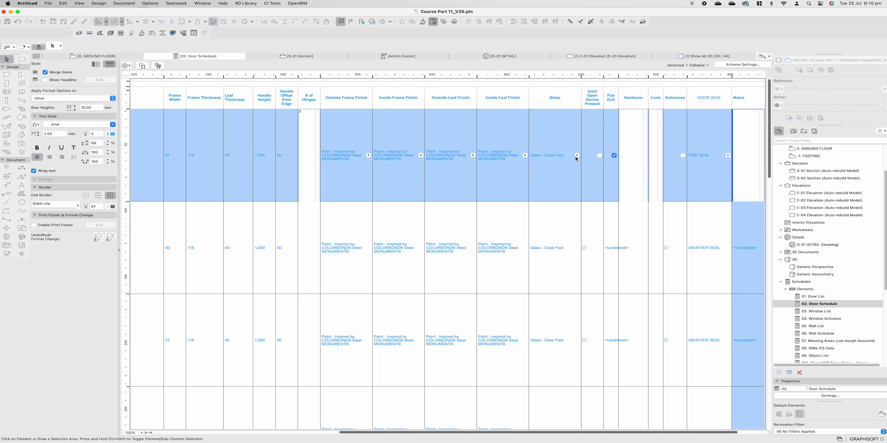
- Open the Window Schedule at a readable scale and examine its columns from From Room through to Notes
{"action": "double_click", "coordinate": [818, 304]}
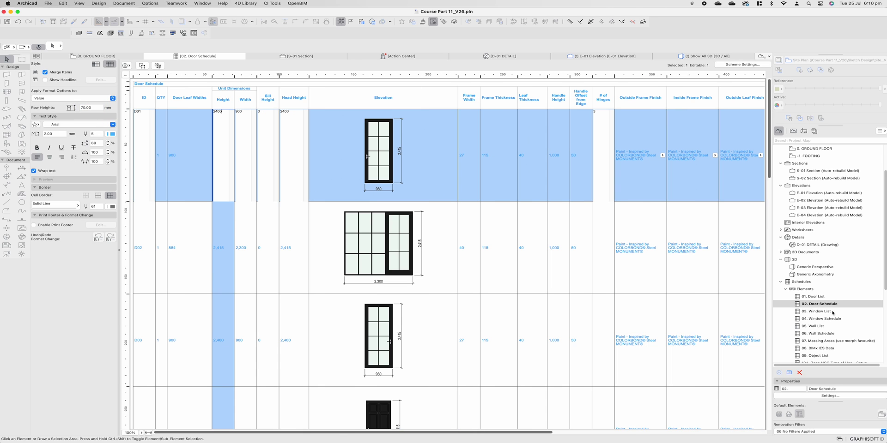
{"action": "double_click", "coordinate": [828, 319]}
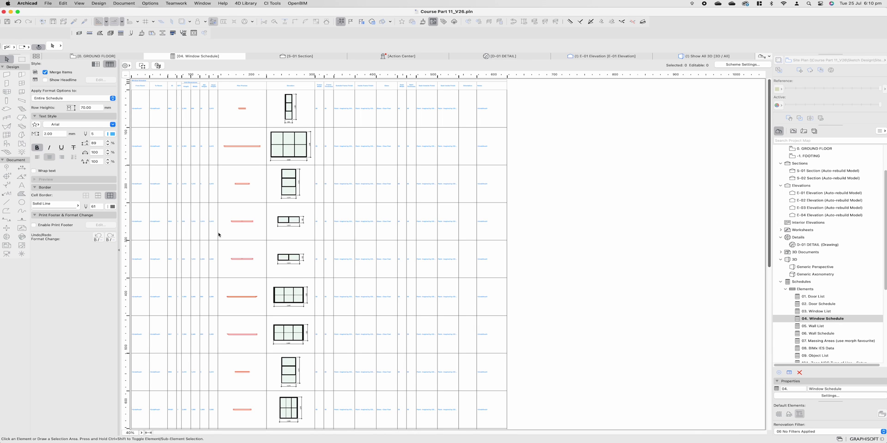
{"action": "left_click", "coordinate": [146, 433]}
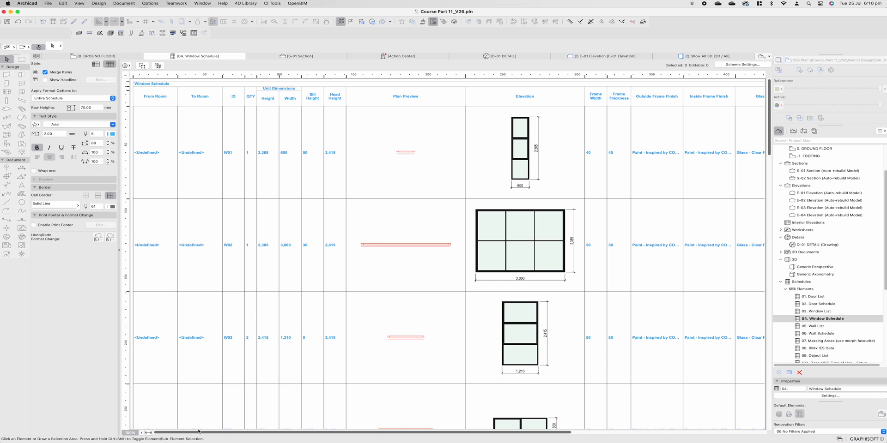
{"action": "left_click_drag", "start_coordinate": [208, 432], "coordinate": [413, 432]}
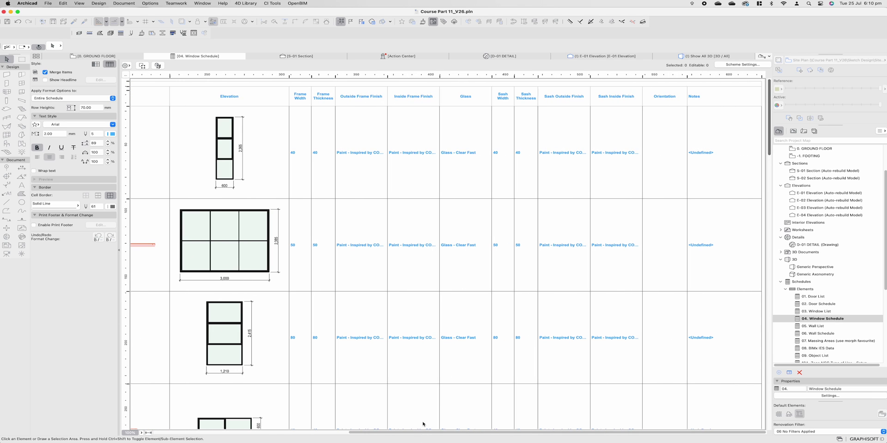
{"action": "scroll", "coordinate": [392, 300], "scroll_direction": "left", "scroll_amount": 10}
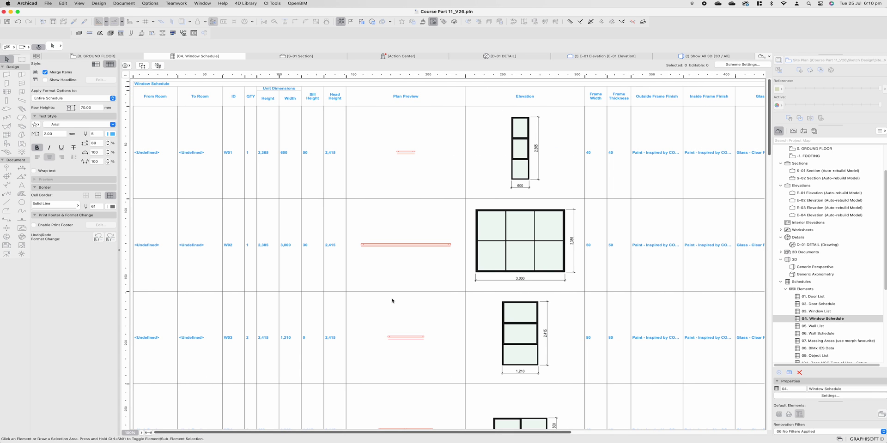